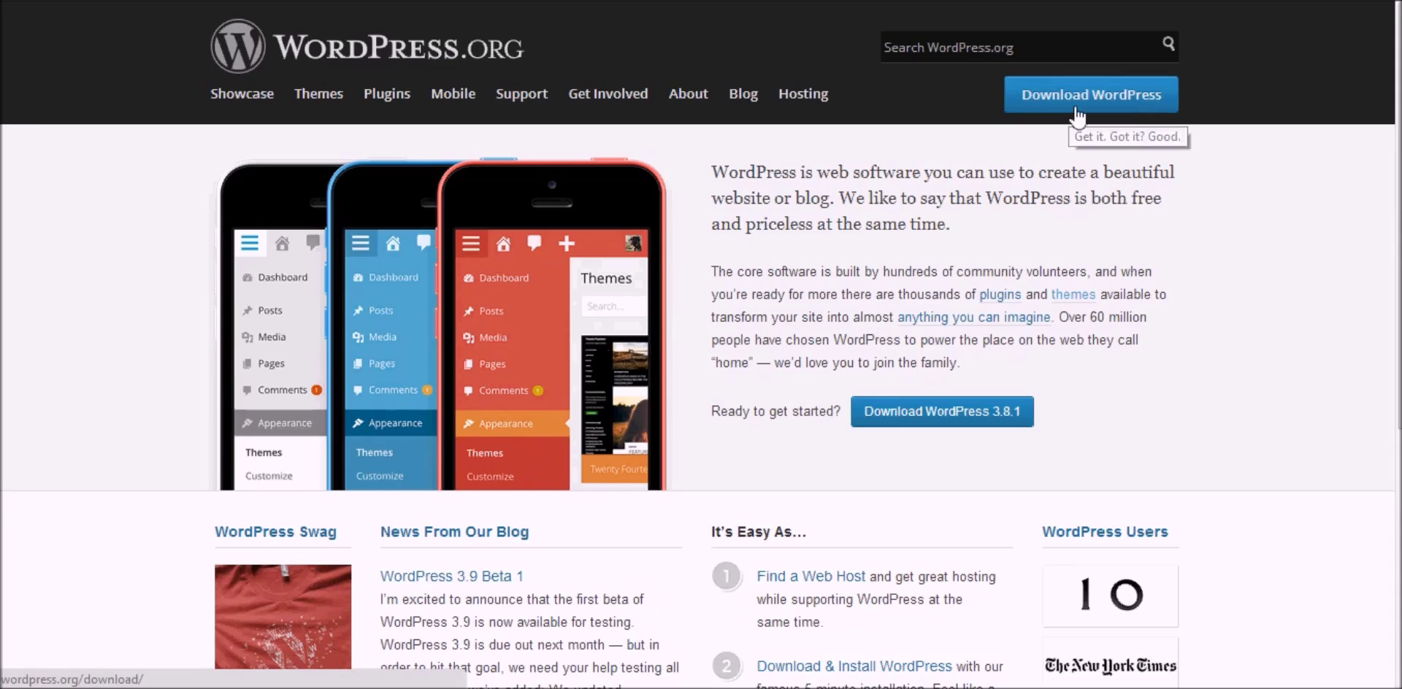
# - Open the Download WordPress page on WordPress.org and bring it back up in the browser
pyautogui.click(1078, 115)
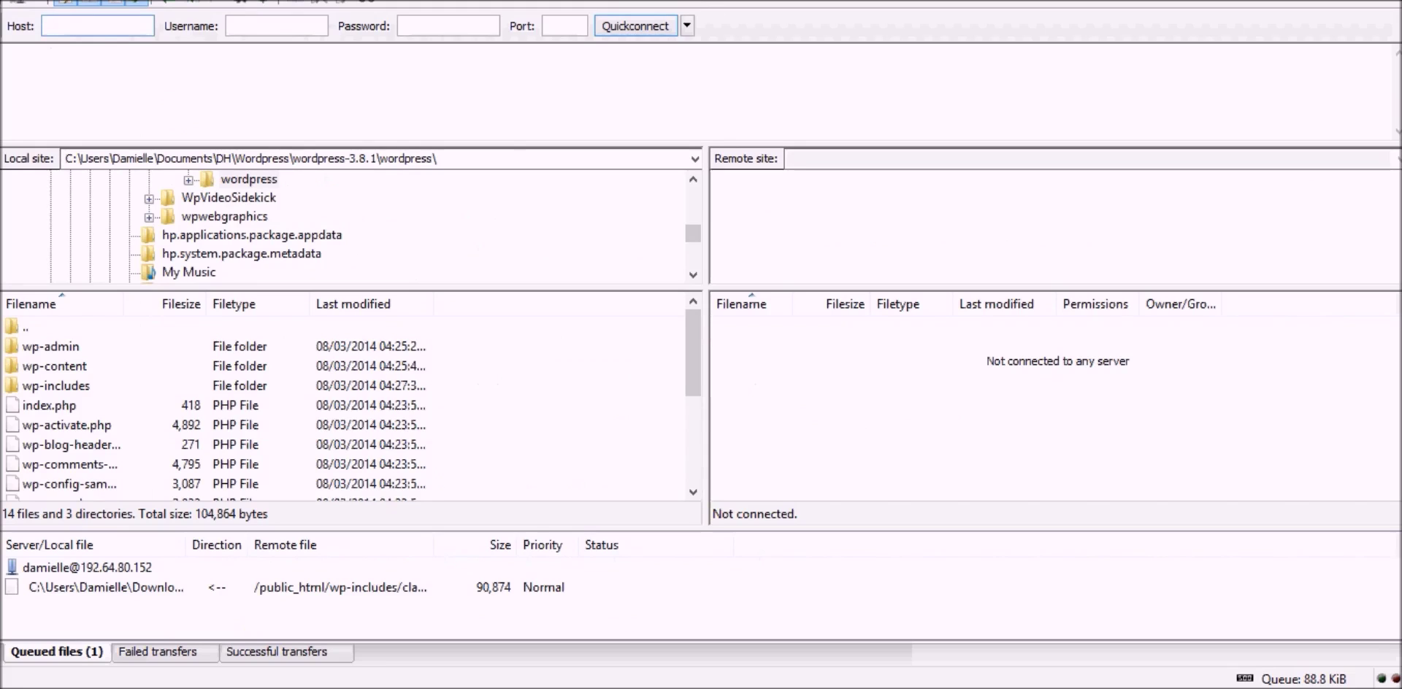
pyautogui.moveTo(145, 687)
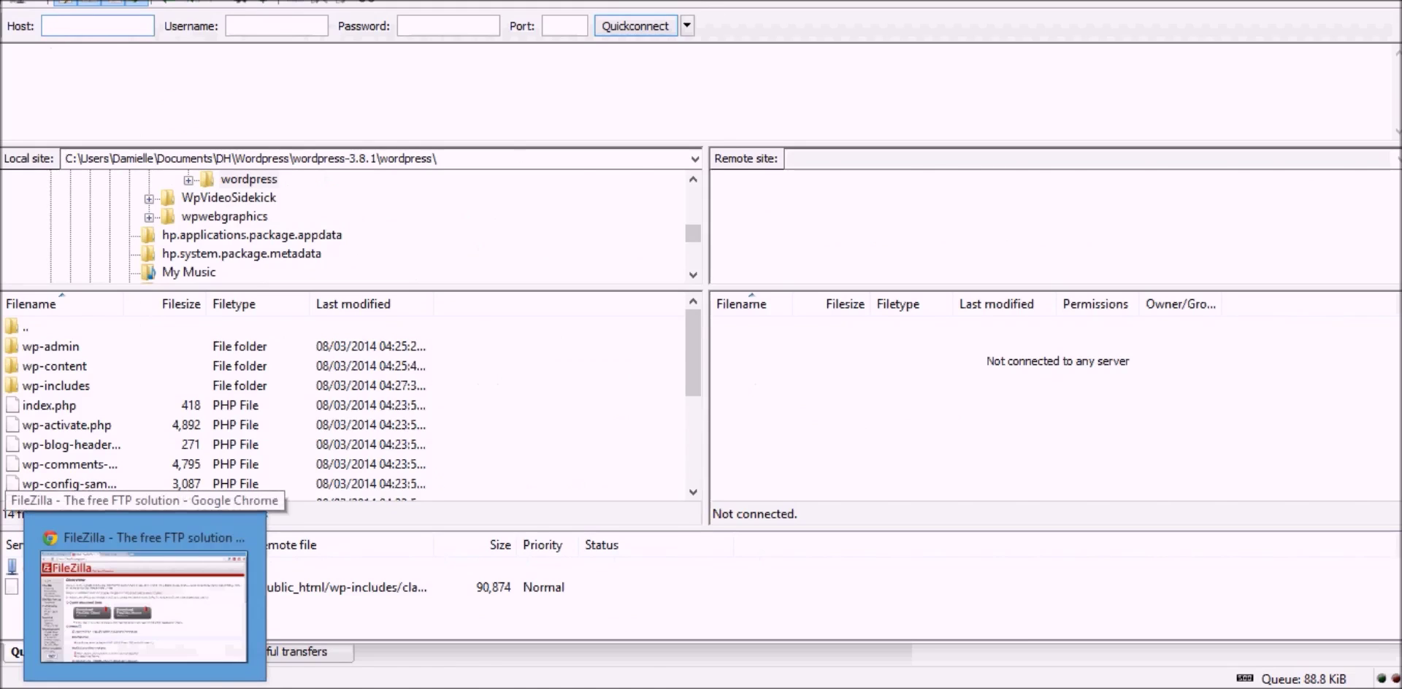
pyautogui.click(121, 599)
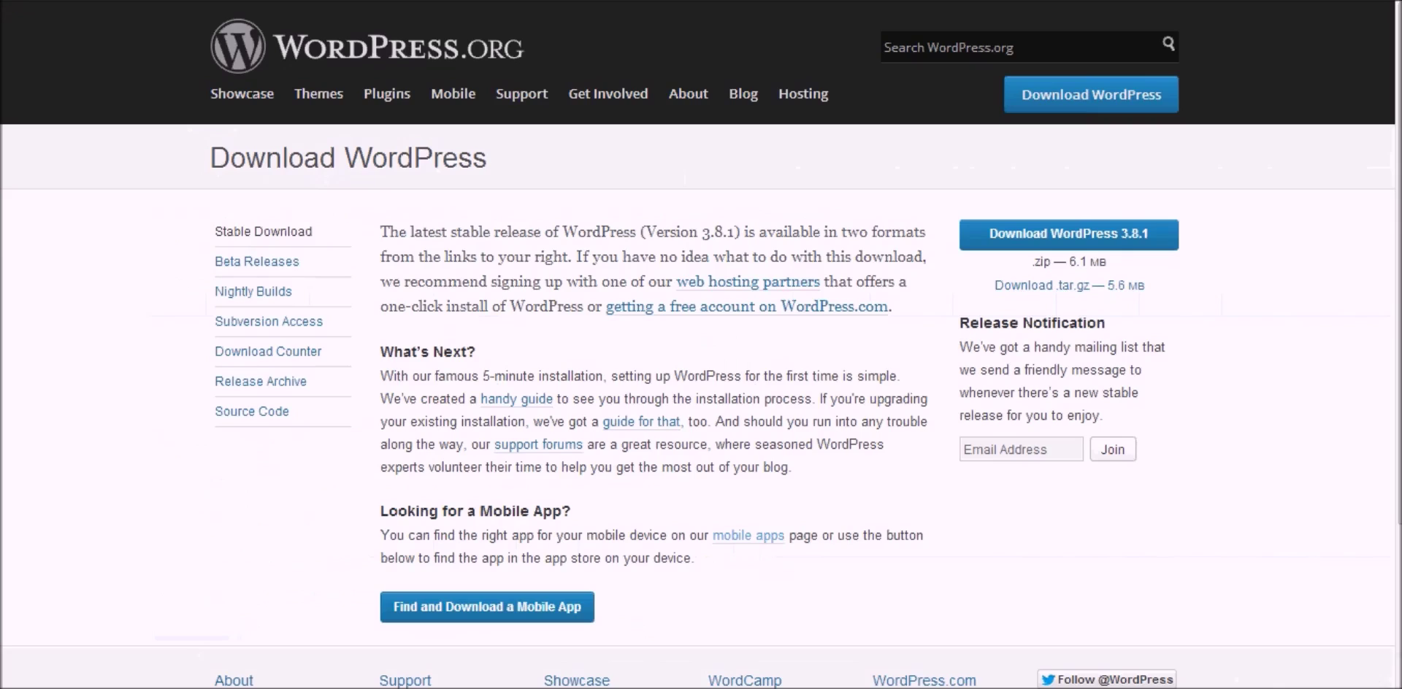
pyautogui.moveTo(612, 155)
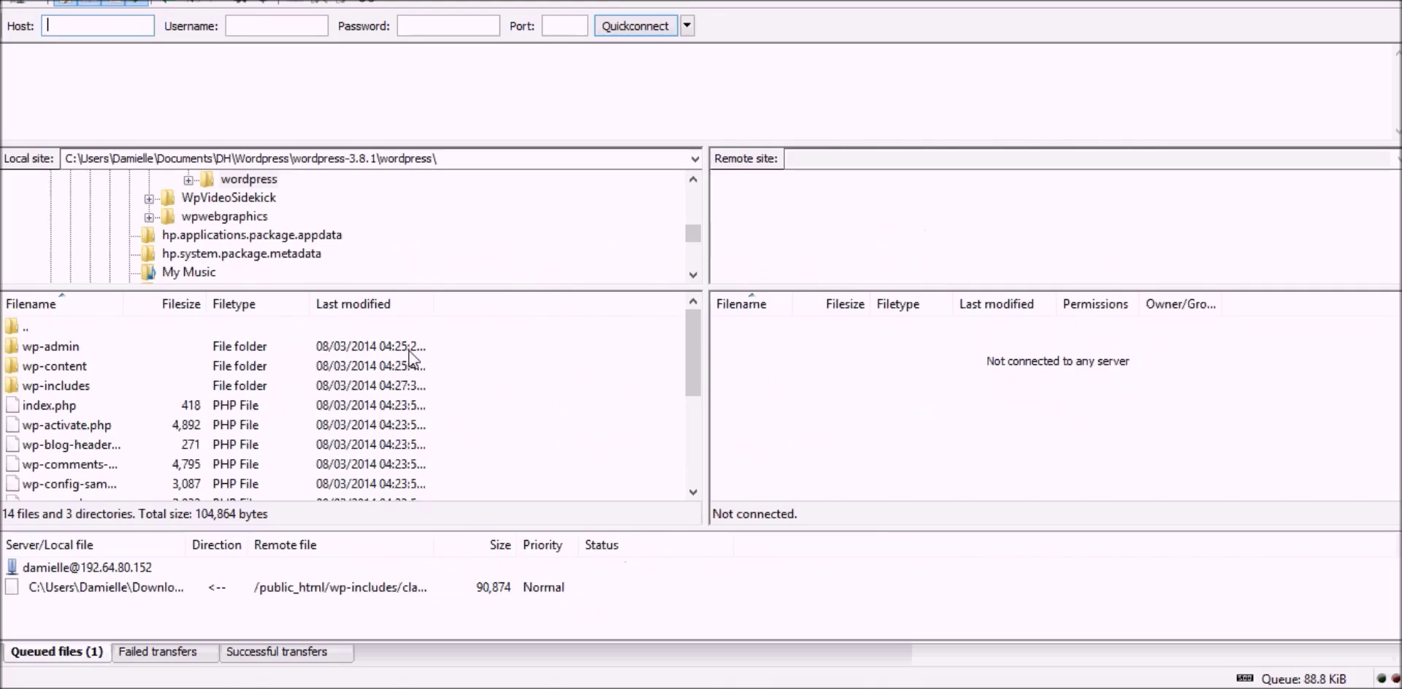
# - Enter ftp.wpvideosidekick.com as the quick-connection host, visit the username and port fields, and clear the host again
pyautogui.click(49, 26)
pyautogui.click(835, 242)
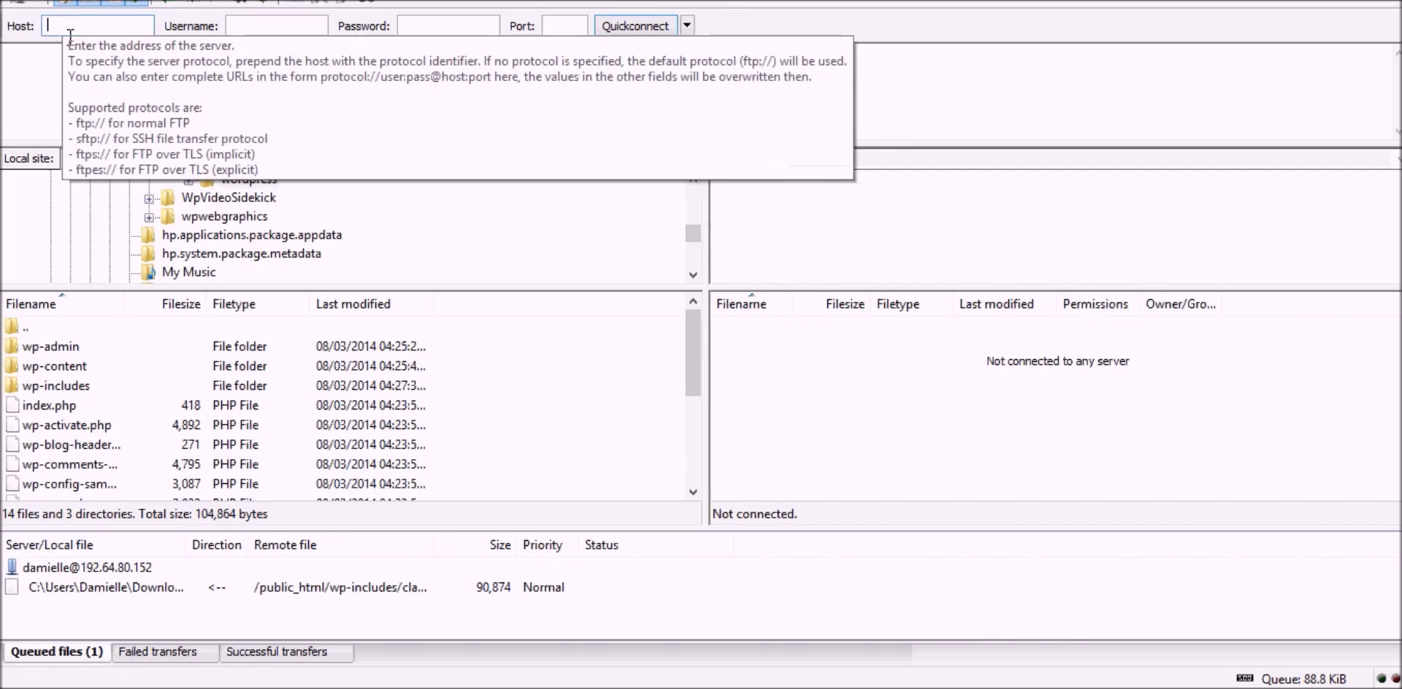
pyautogui.write('ftp.wp')
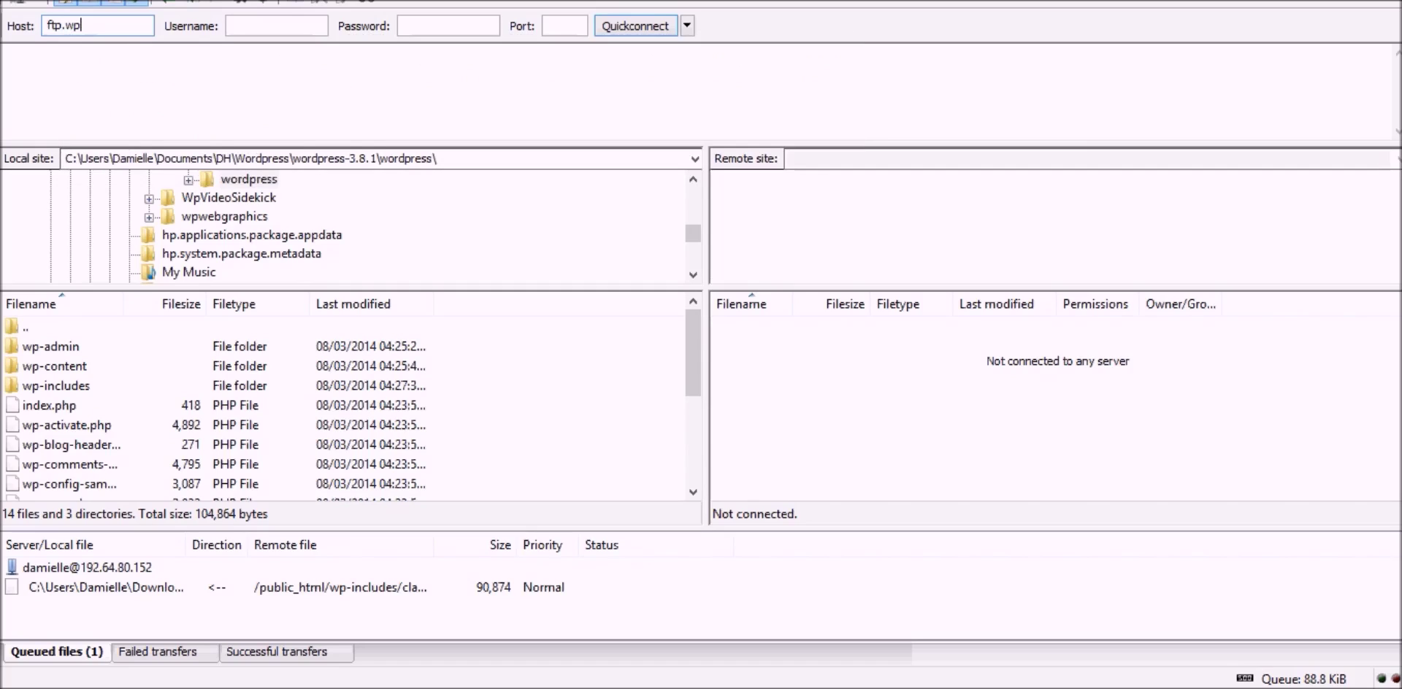
pyautogui.write('videosidekick.com')
pyautogui.click(54, 24)
pyautogui.click(141, 25)
pyautogui.click(239, 31)
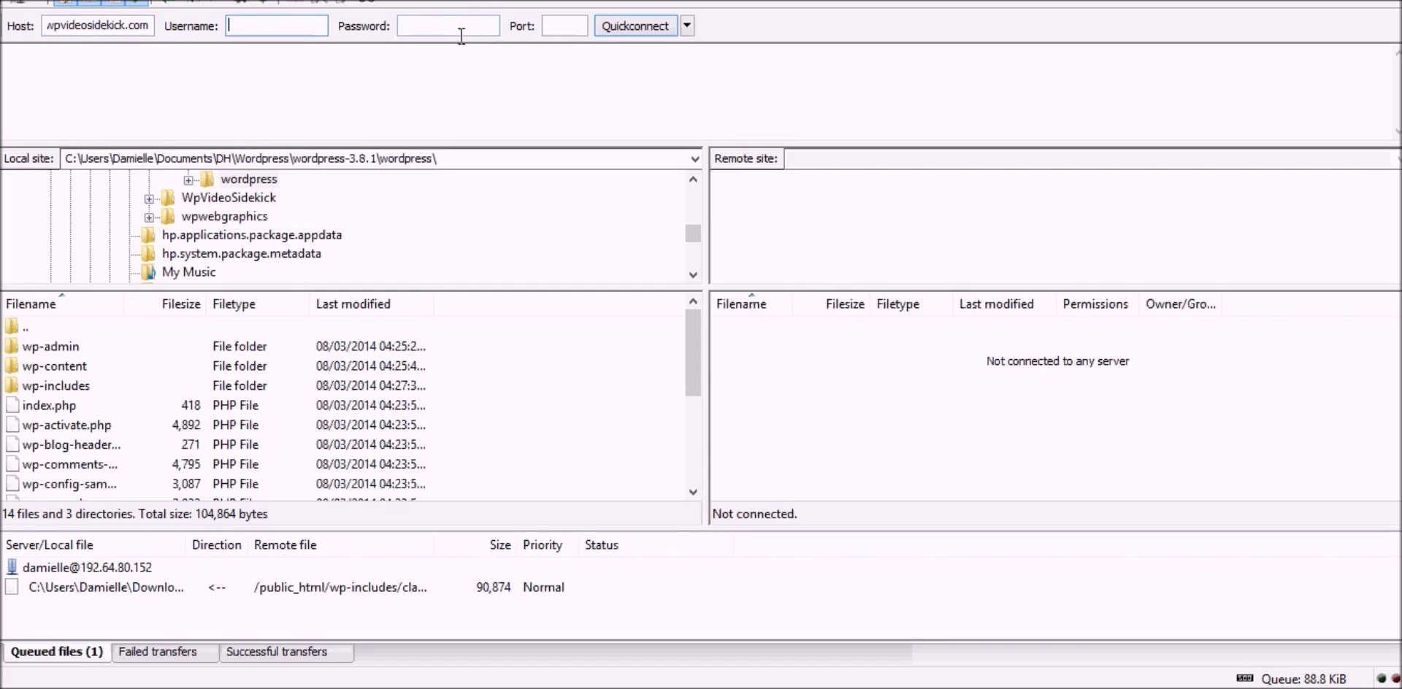
pyautogui.click(571, 33)
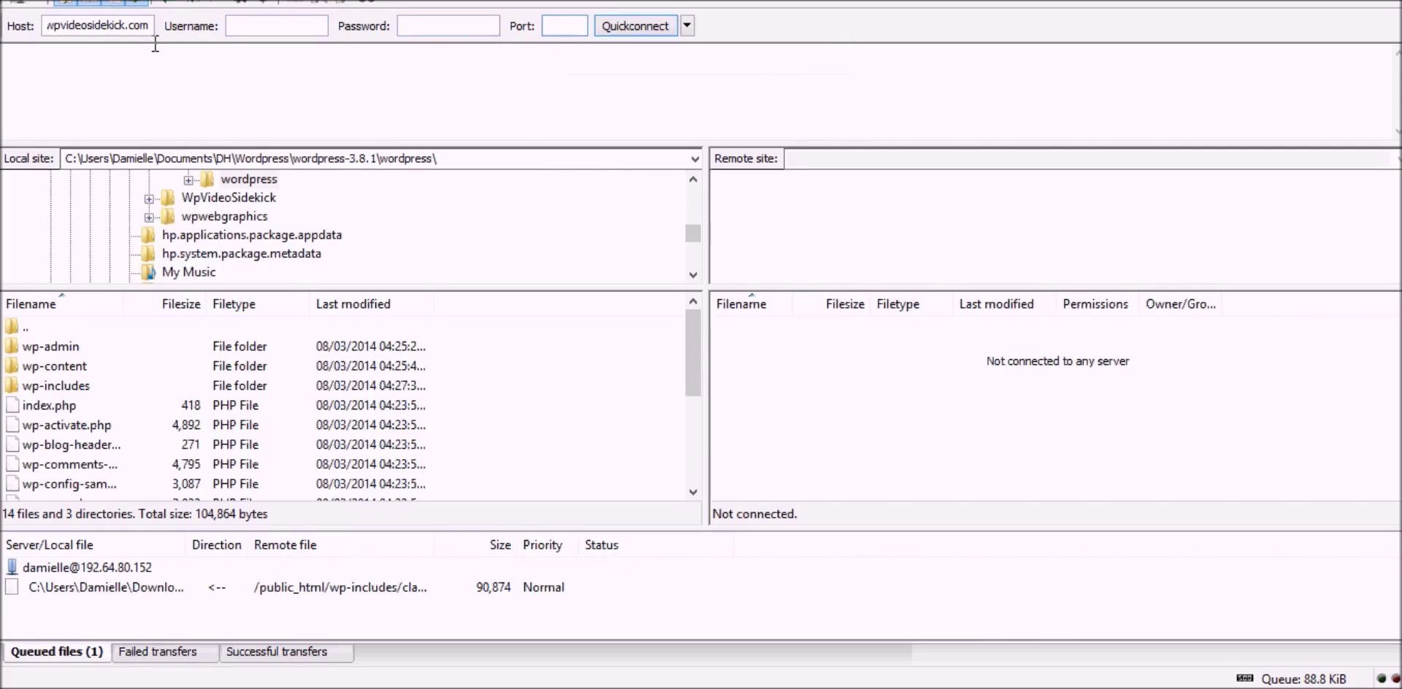
pyautogui.doubleClick(139, 26)
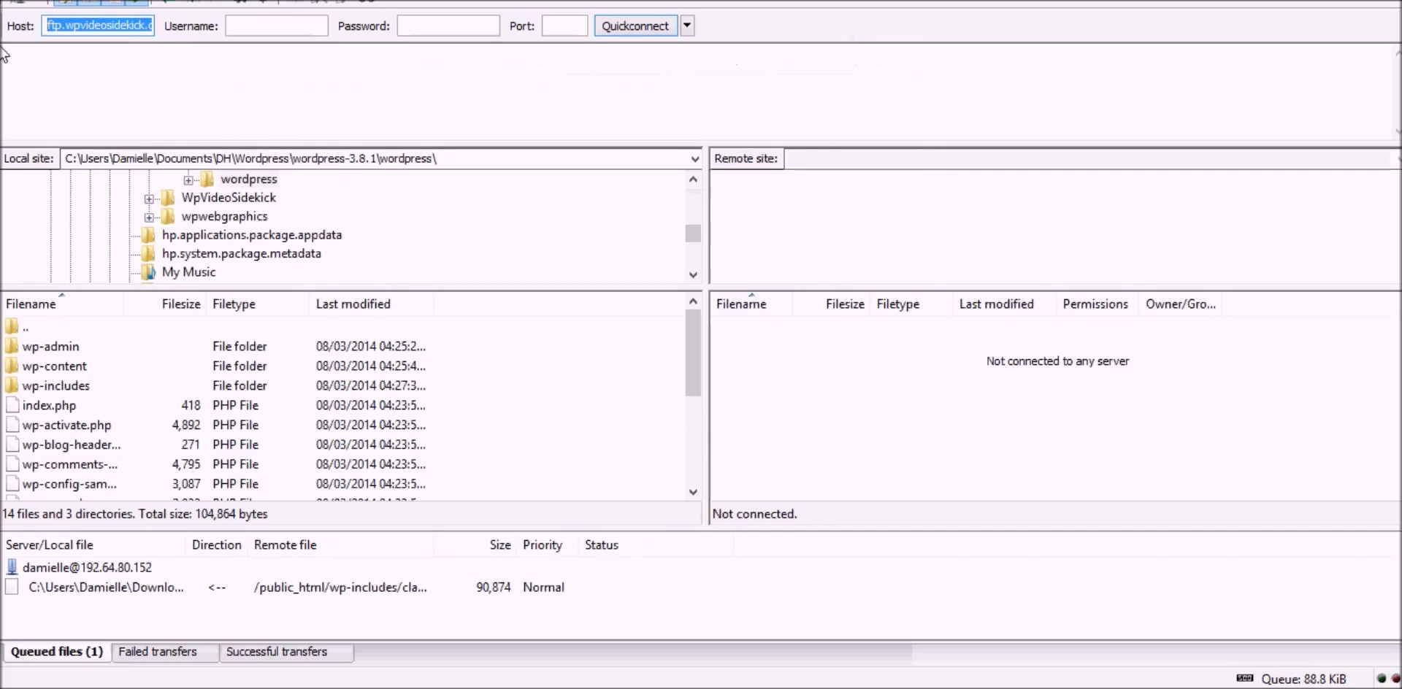
pyautogui.press('Delete')
# - Connect to the FTP server that hosts wpvideosidekick.com, dismissing the error from the attempt without a host
pyautogui.click(620, 26)
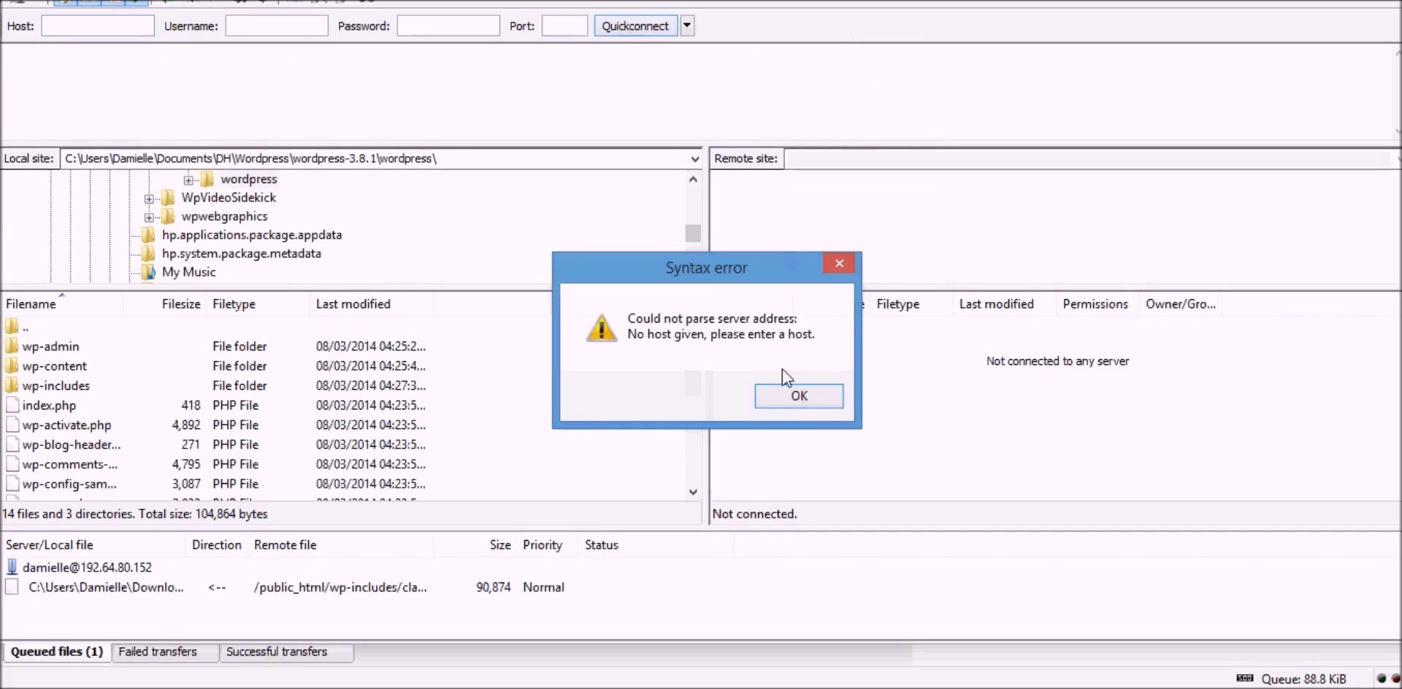
pyautogui.click(782, 407)
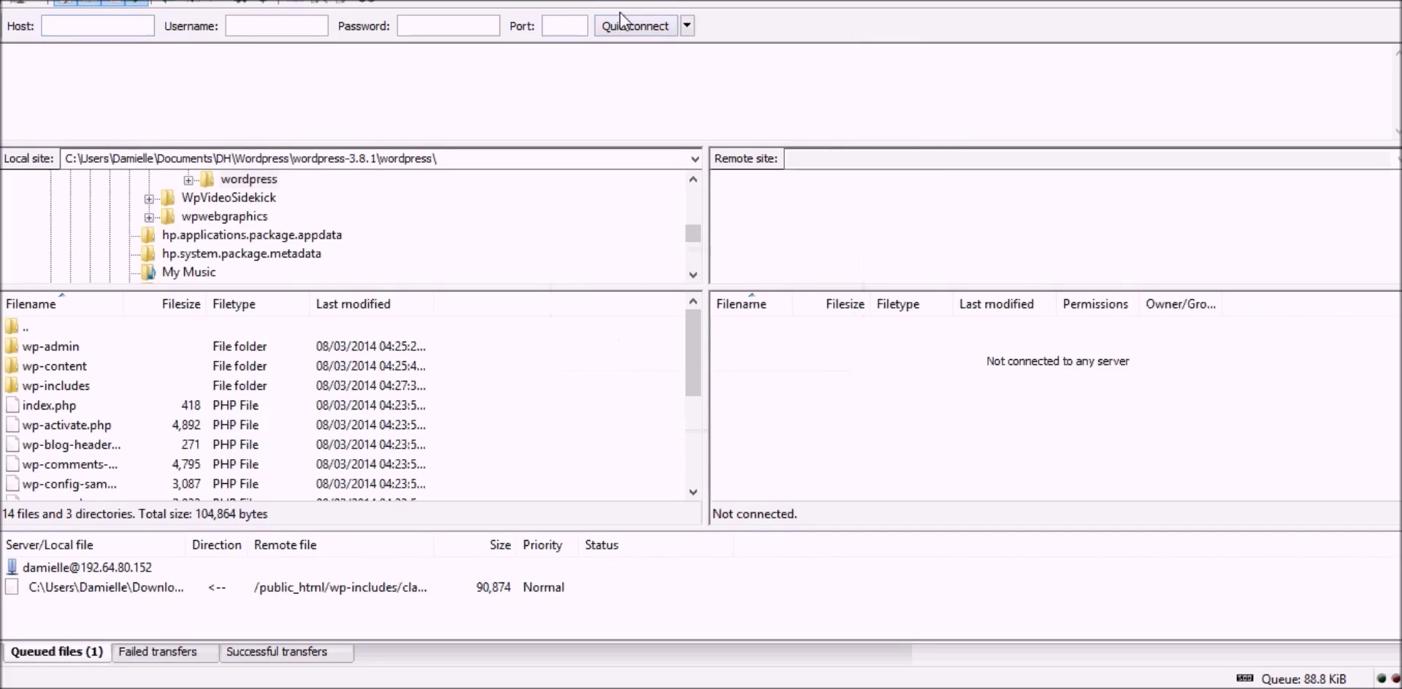
pyautogui.click(263, 3)
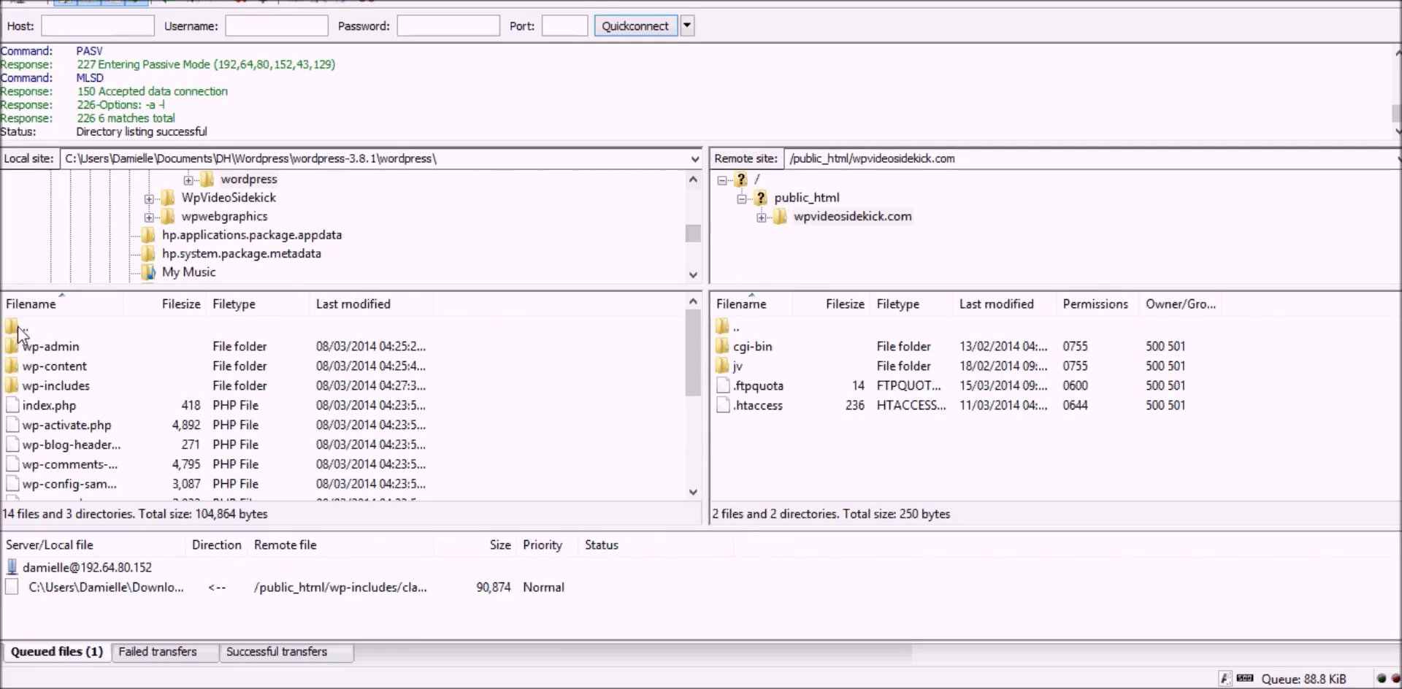
# - Navigate the local site up to C:\Users and the remote site up to its root directory
pyautogui.moveTo(694, 361)
pyautogui.mouseDown()
pyautogui.moveTo(700, 462)
pyautogui.moveTo(694, 351)
pyautogui.mouseUp()
pyautogui.doubleClick(12, 329)
pyautogui.doubleClick(13, 329)
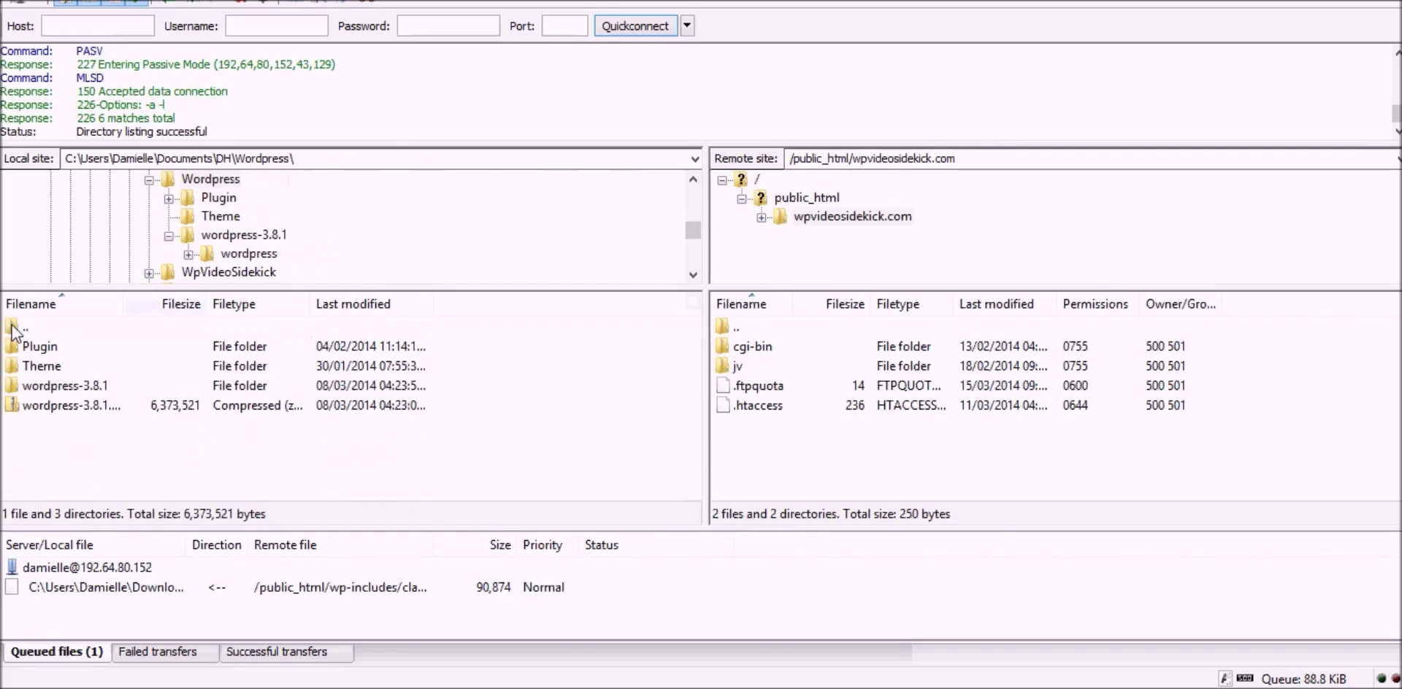
pyautogui.click(12, 329)
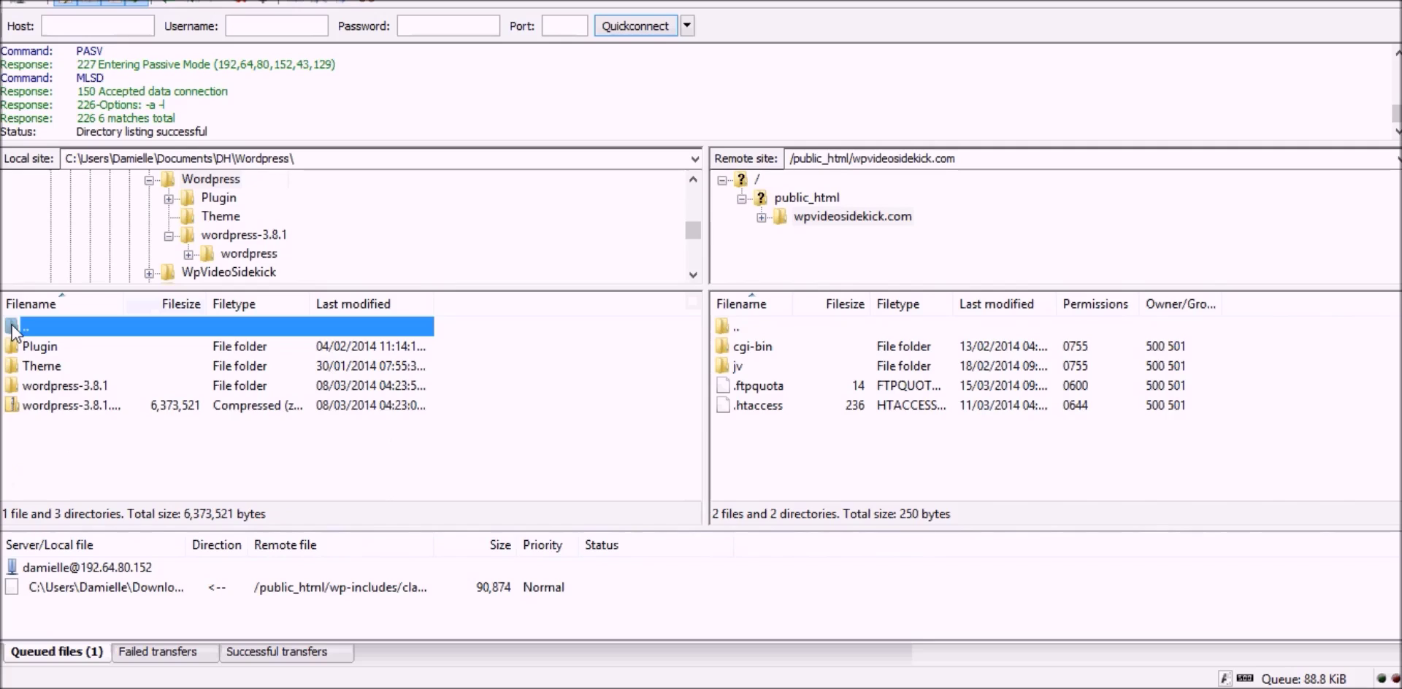
pyautogui.doubleClick(13, 329)
pyautogui.click(12, 328)
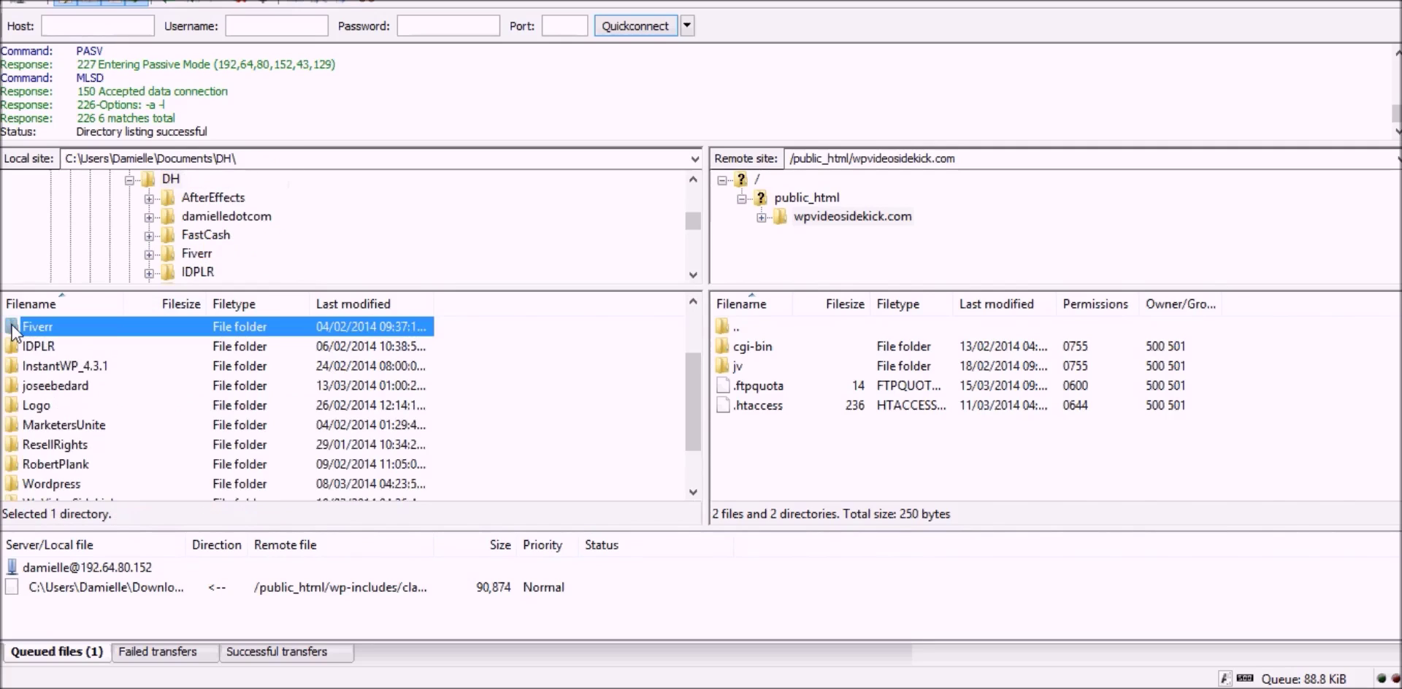
pyautogui.moveTo(695, 398); pyautogui.dragTo(707, 321)
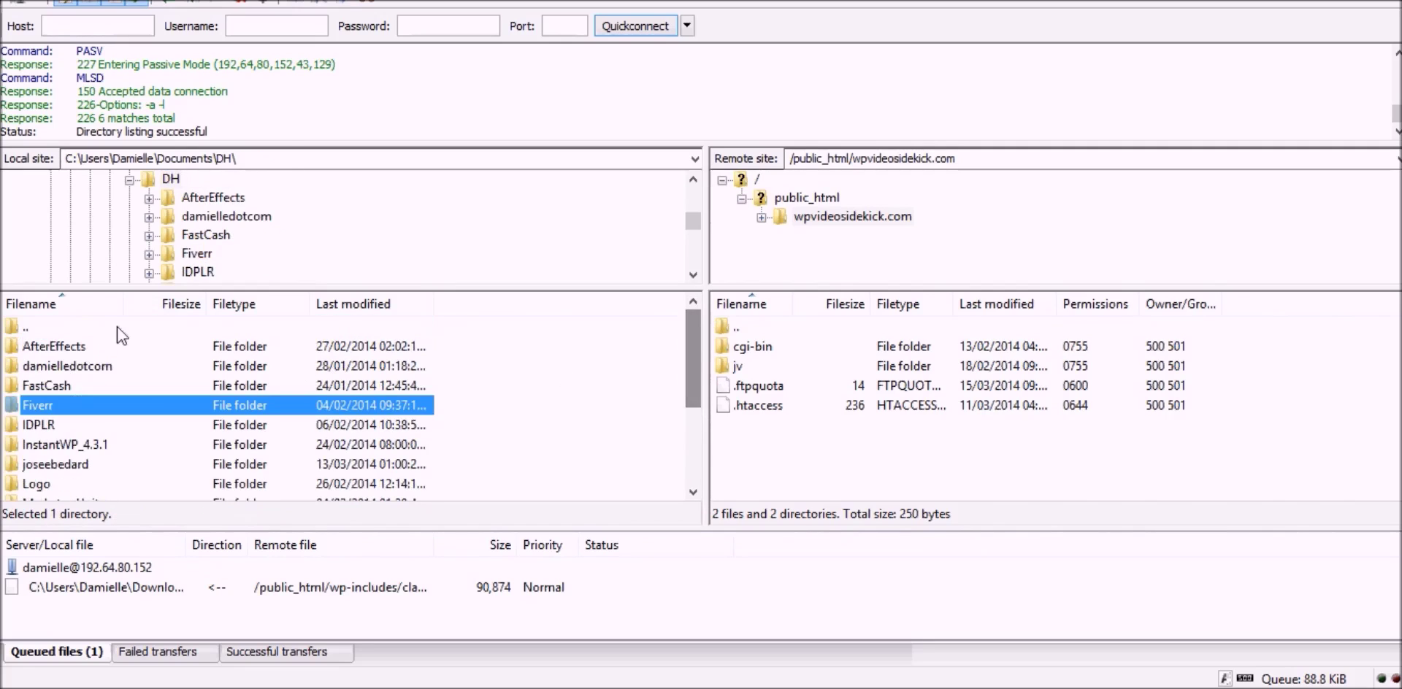
pyautogui.doubleClick(15, 330)
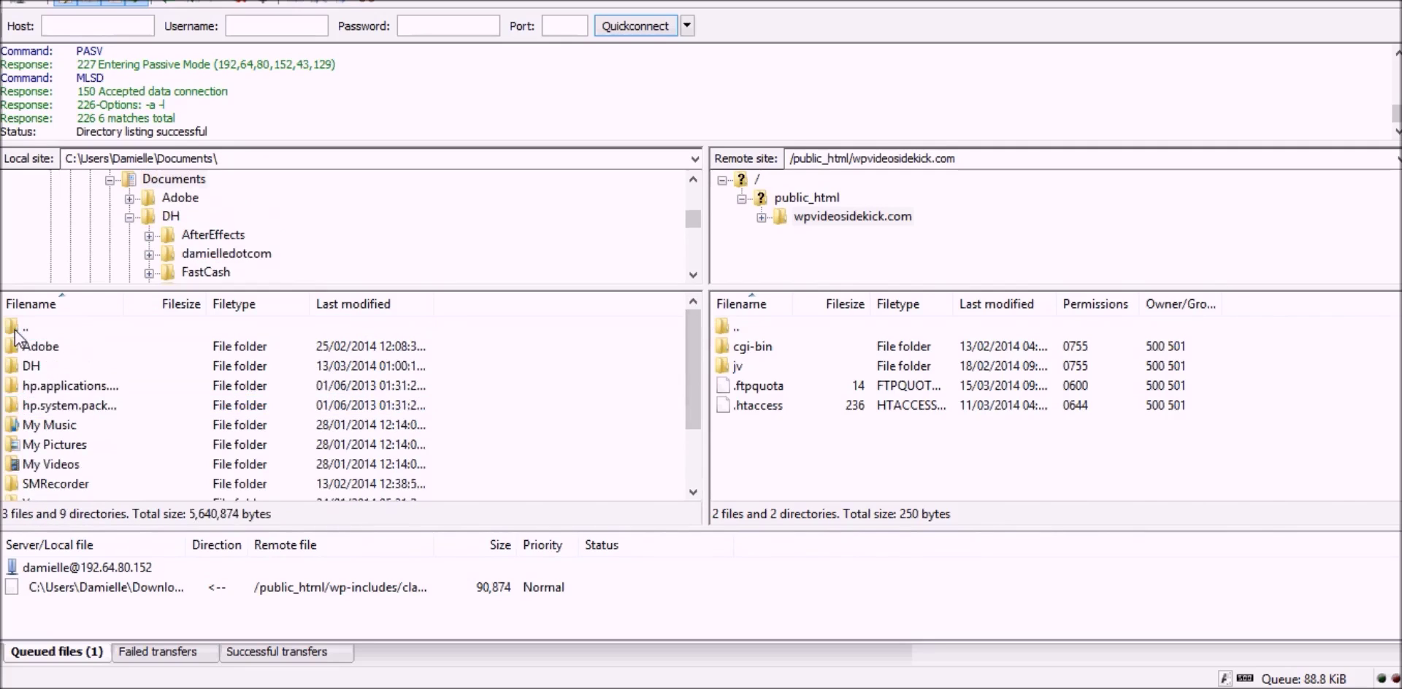
pyautogui.doubleClick(16, 330)
pyautogui.doubleClick(15, 331)
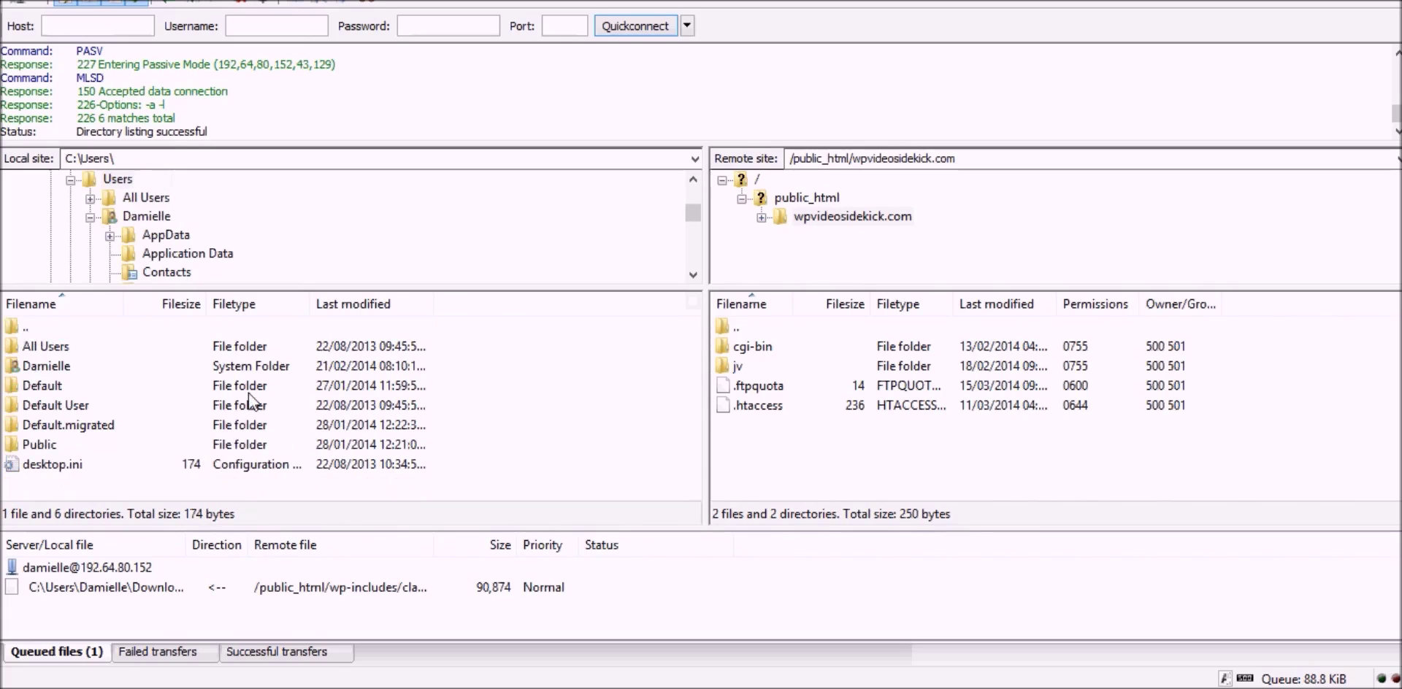
pyautogui.doubleClick(722, 330)
pyautogui.doubleClick(723, 330)
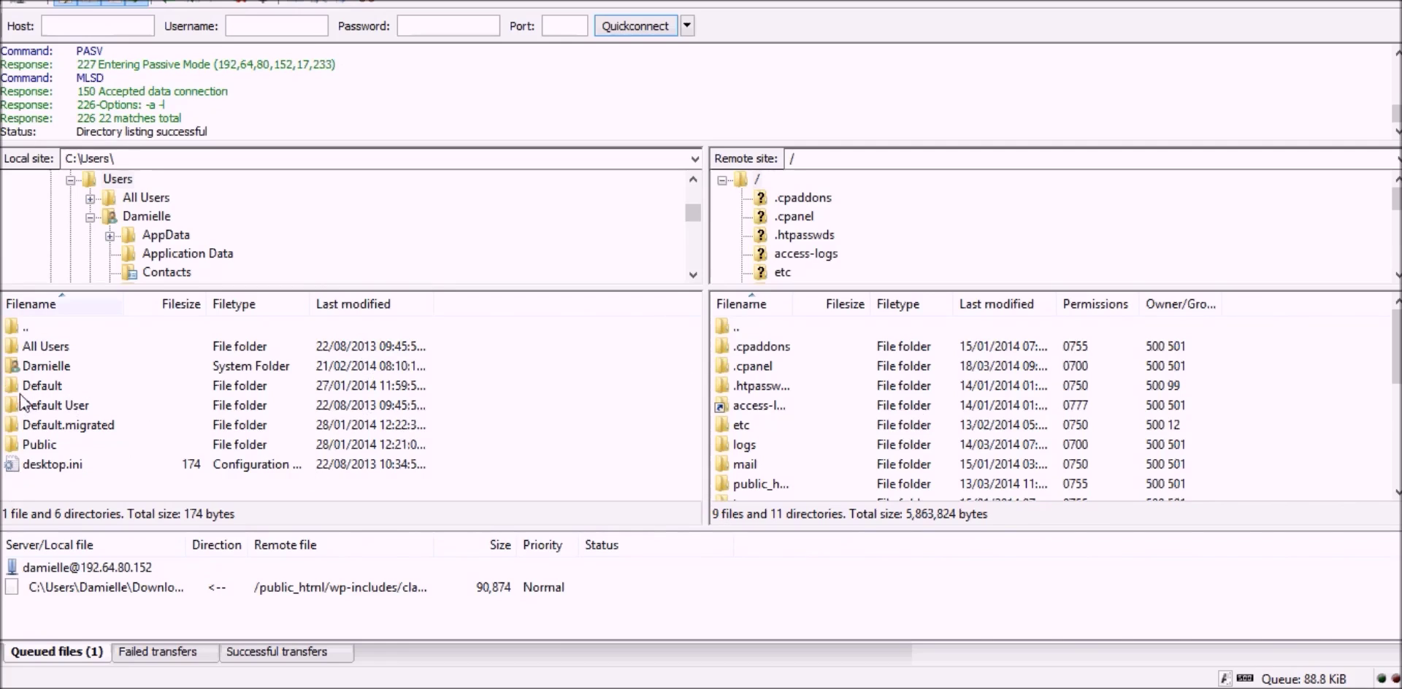
pyautogui.doubleClick(60, 347)
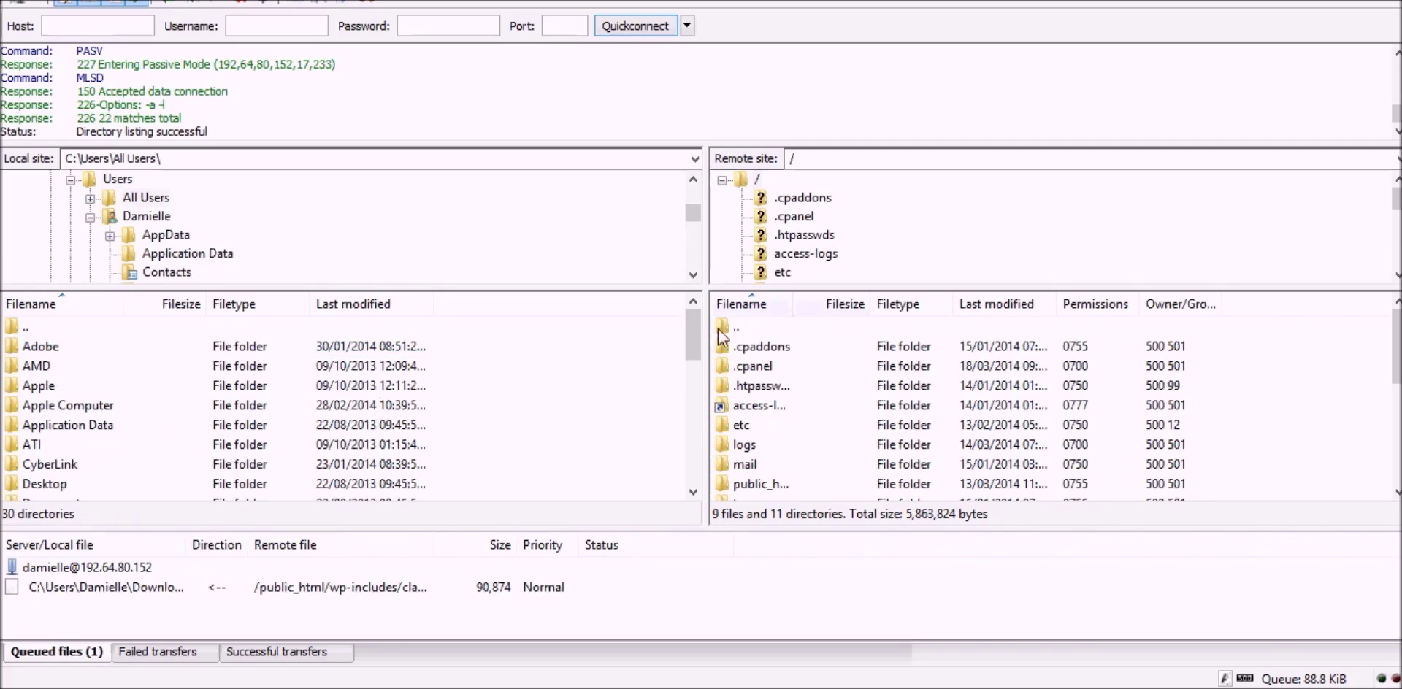
pyautogui.moveTo(700, 328); pyautogui.dragTo(697, 359)
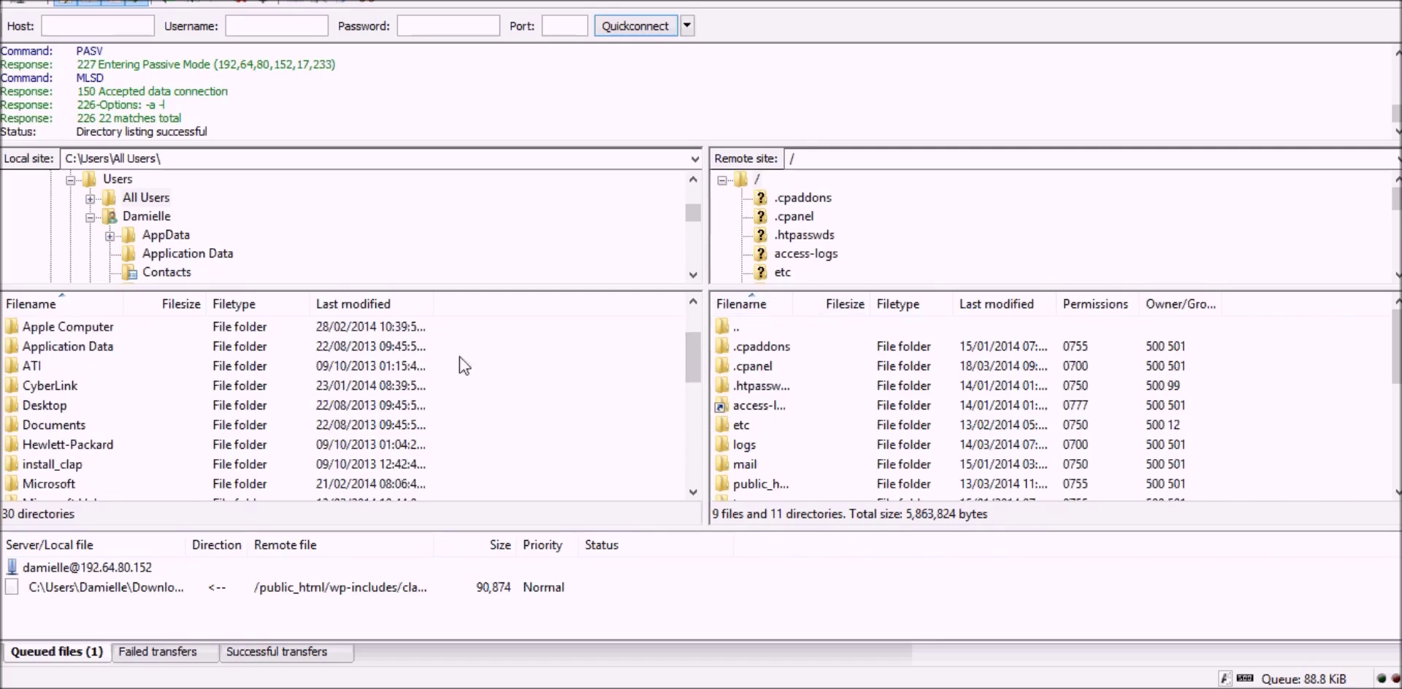
pyautogui.moveTo(694, 365)
pyautogui.mouseDown()
pyautogui.moveTo(693, 321)
pyautogui.moveTo(695, 343)
pyautogui.mouseUp()
pyautogui.doubleClick(71, 426)
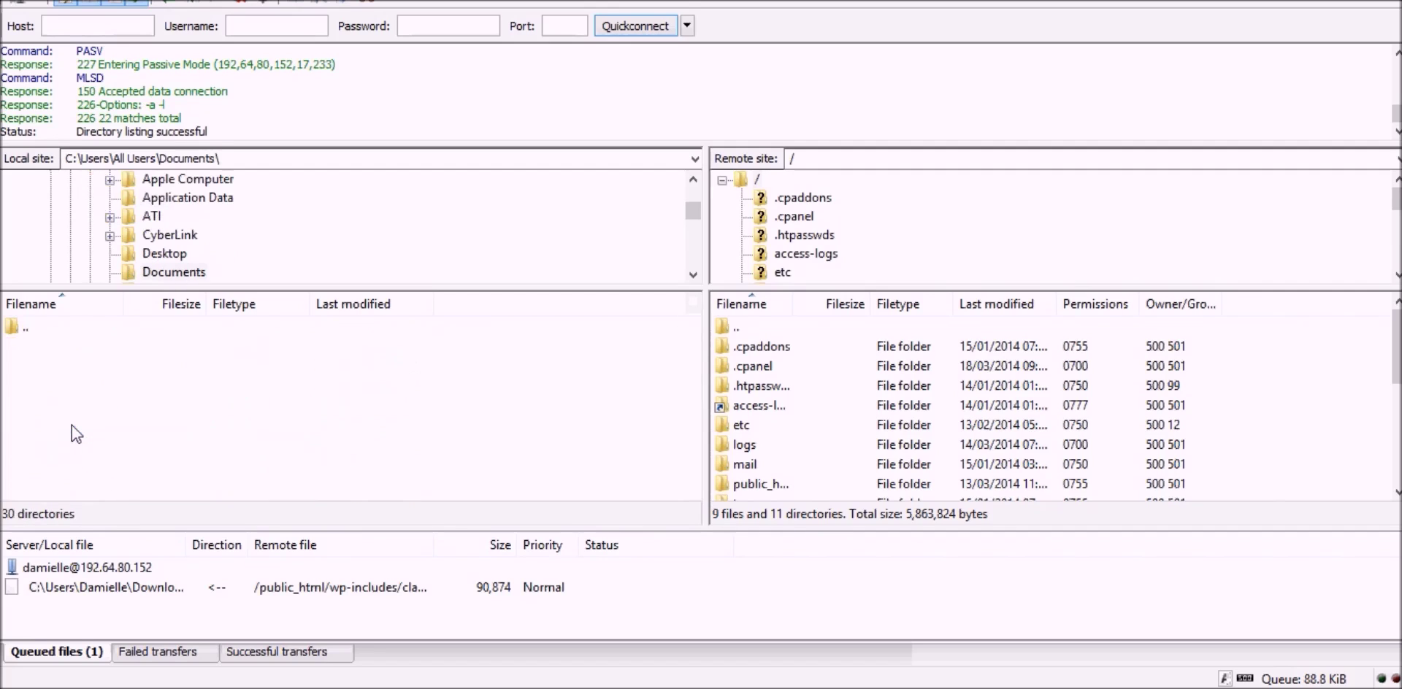
pyautogui.doubleClick(27, 328)
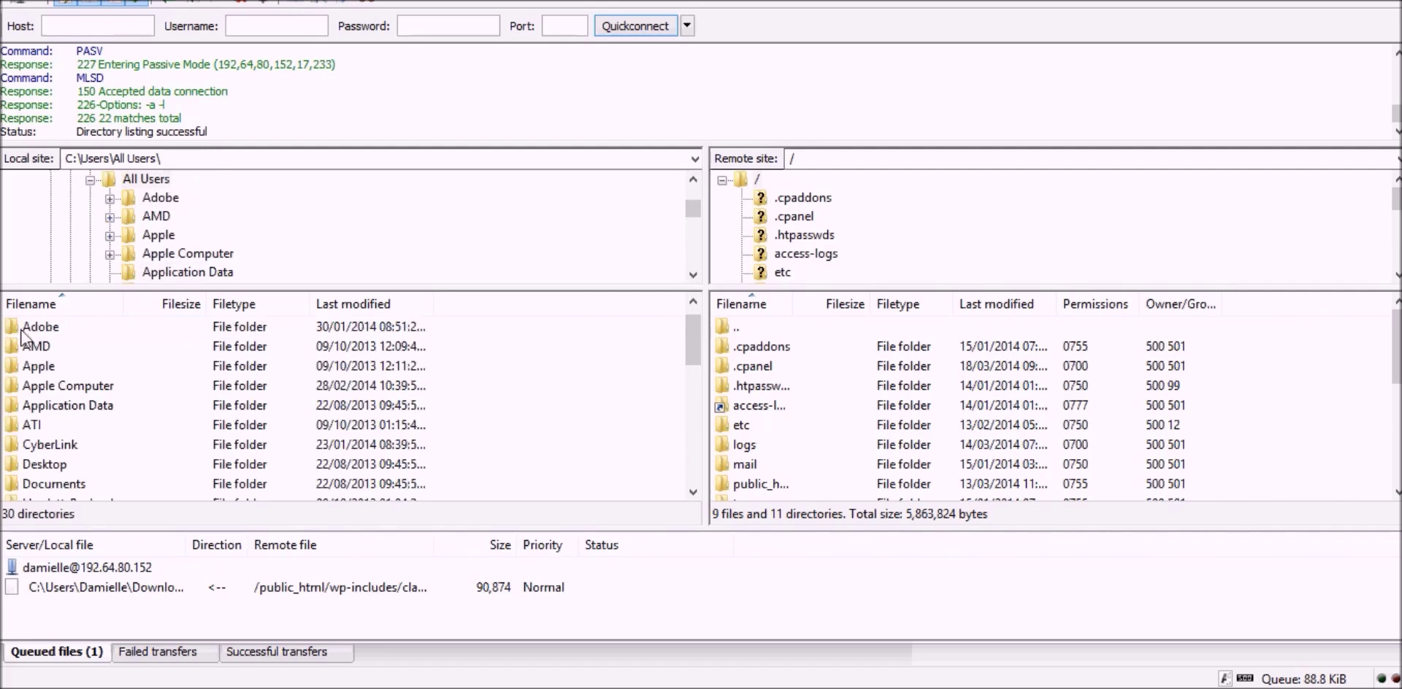
pyautogui.doubleClick(16, 329)
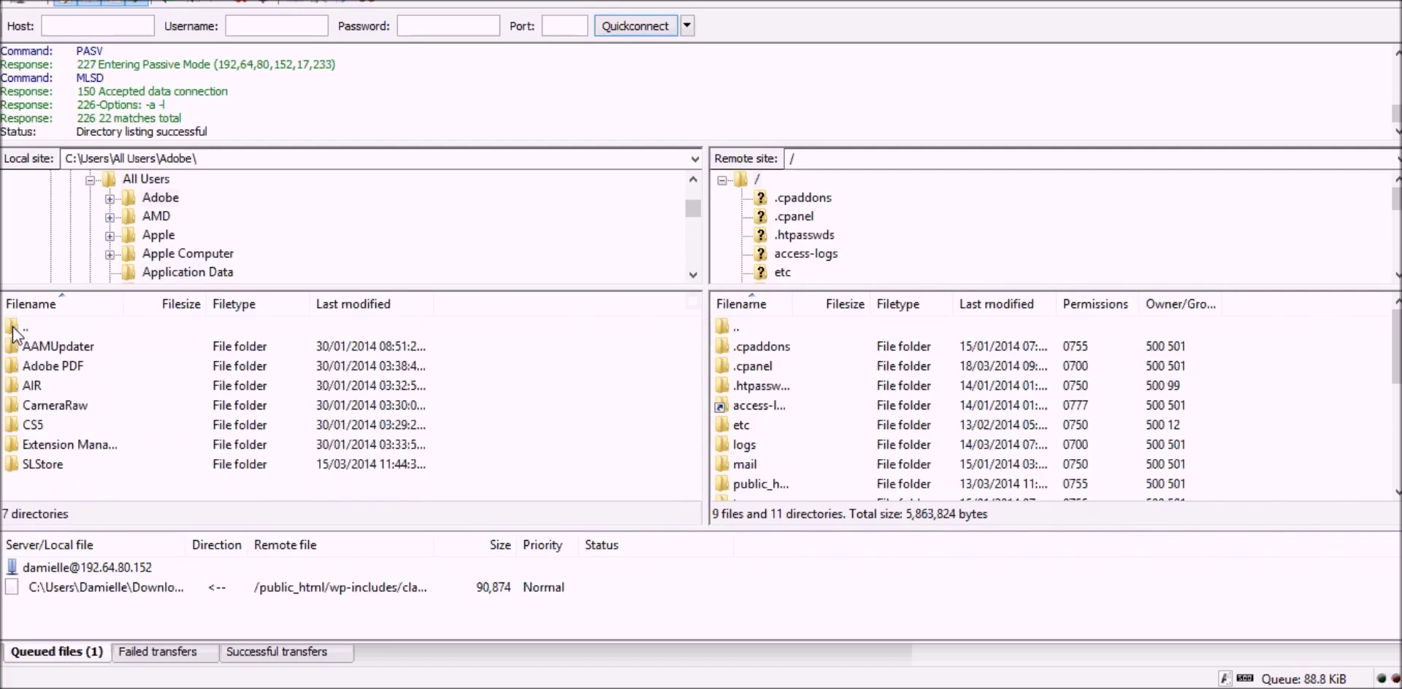
pyautogui.doubleClick(15, 331)
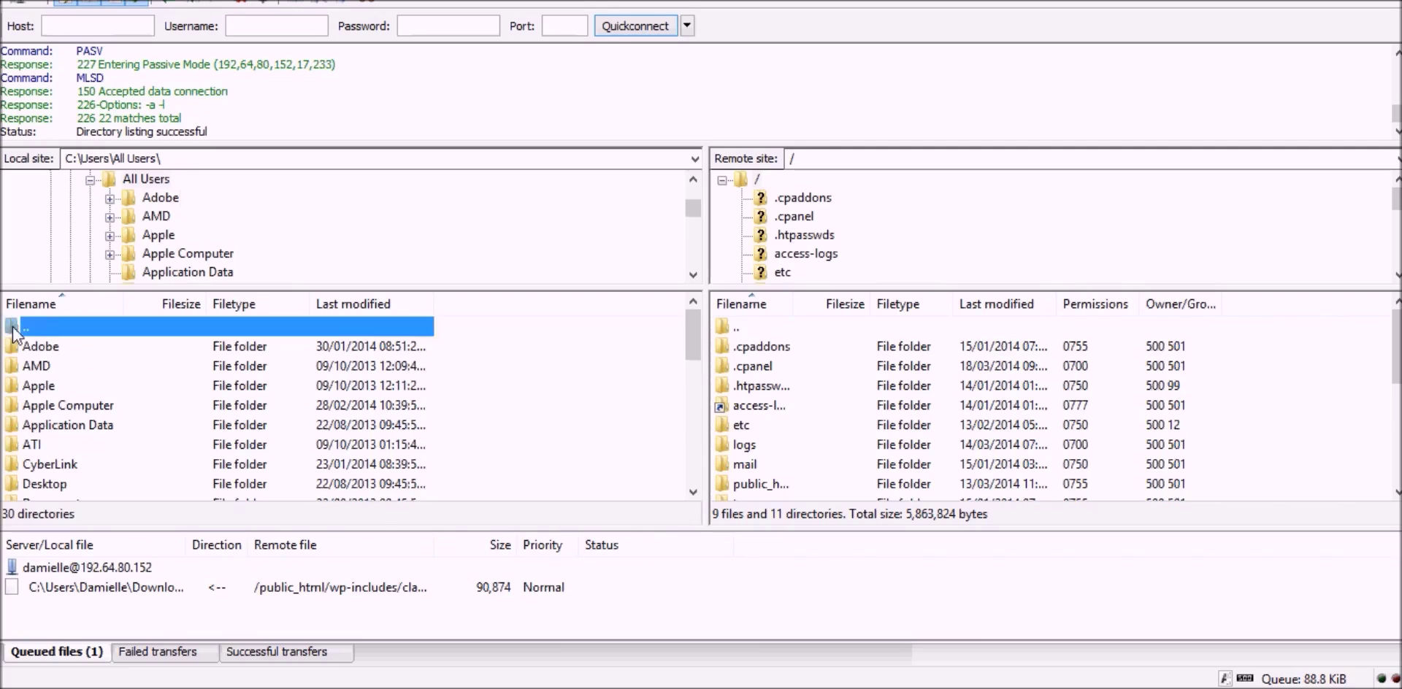
pyautogui.doubleClick(15, 330)
pyautogui.doubleClick(52, 348)
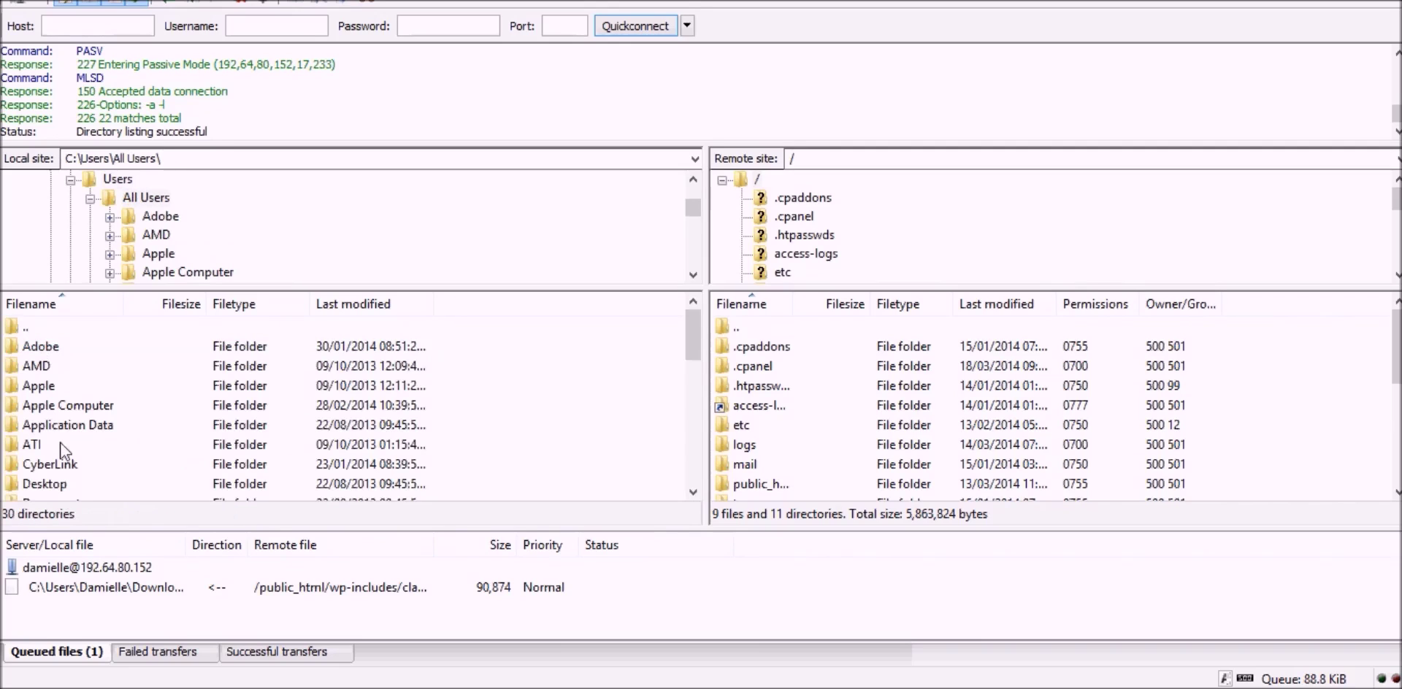
pyautogui.scroll(-3, 99, 457)
pyautogui.scroll(-5, 94, 449)
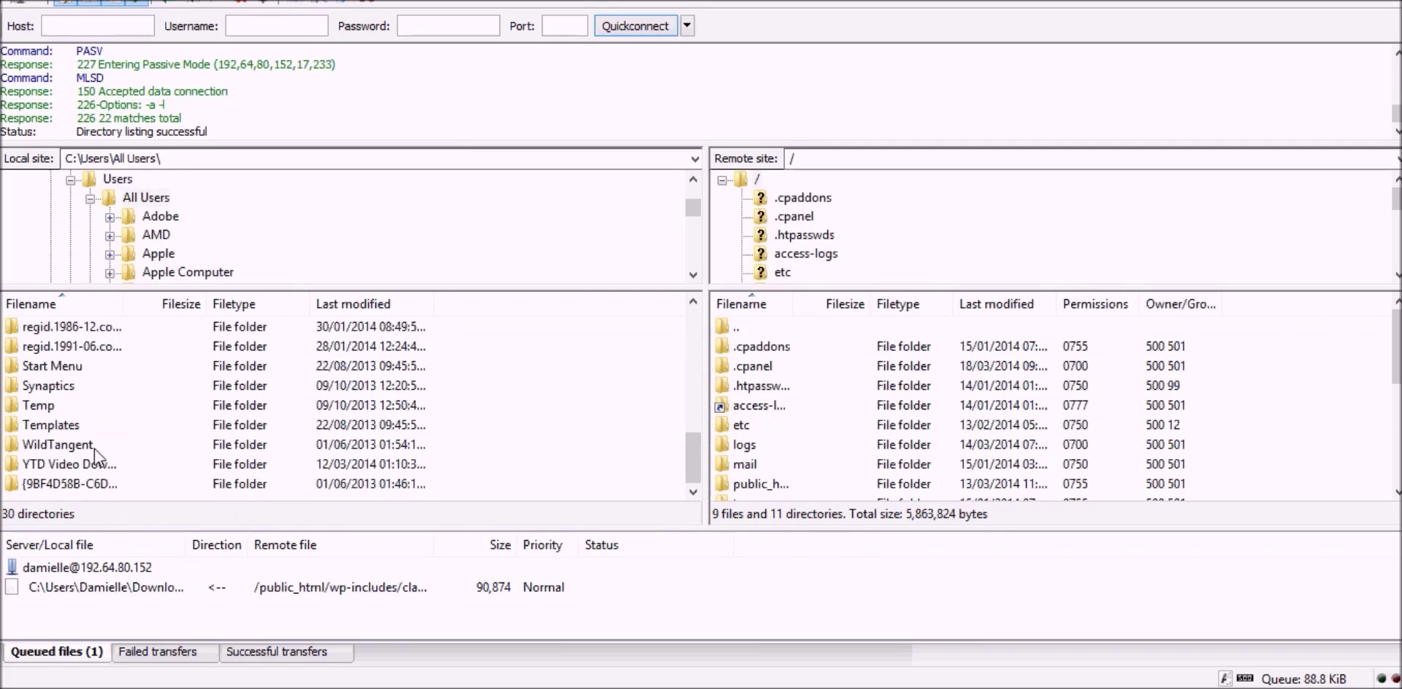
pyautogui.scroll(8, 94, 449)
pyautogui.scroll(-8, 94, 449)
pyautogui.press('BackSpace')
# - In the local site, open Documents\DH\Wordpress\wordpress-3.8.1 inside the personal user folder
pyautogui.click(59, 366)
pyautogui.doubleClick(59, 366)
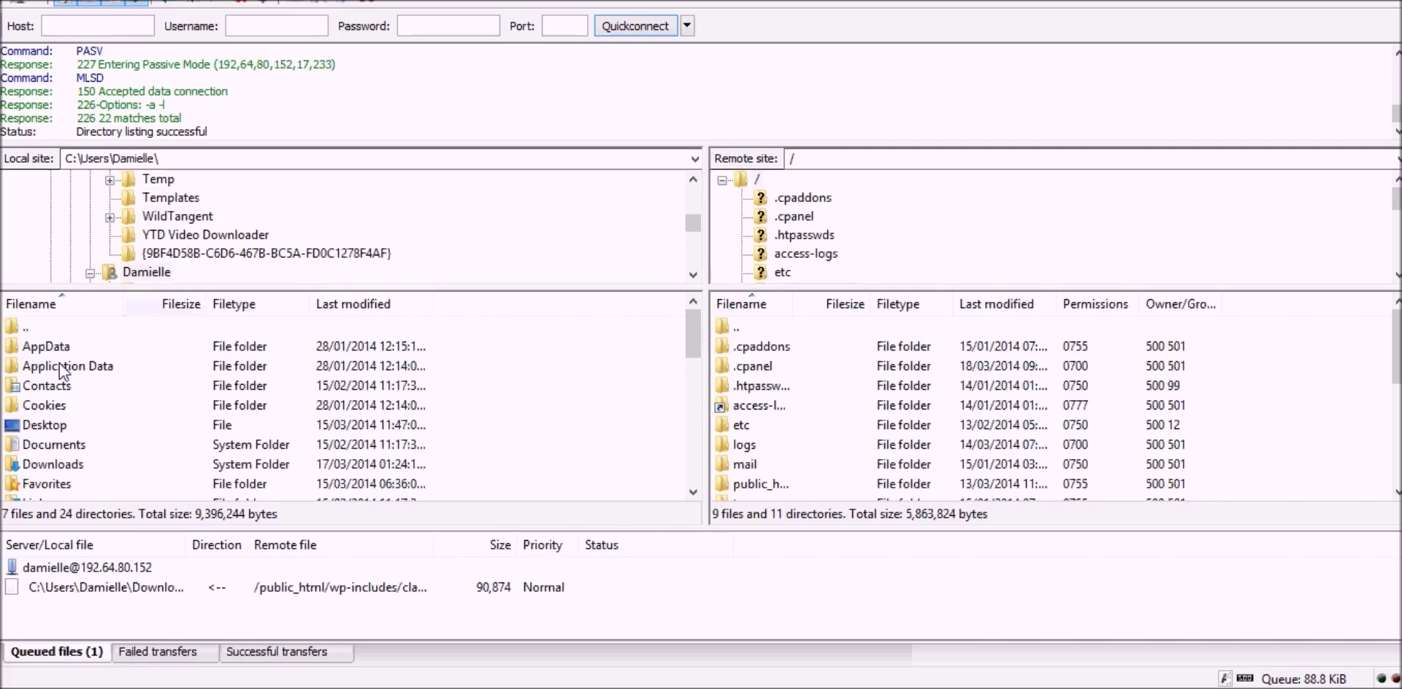
pyautogui.doubleClick(64, 449)
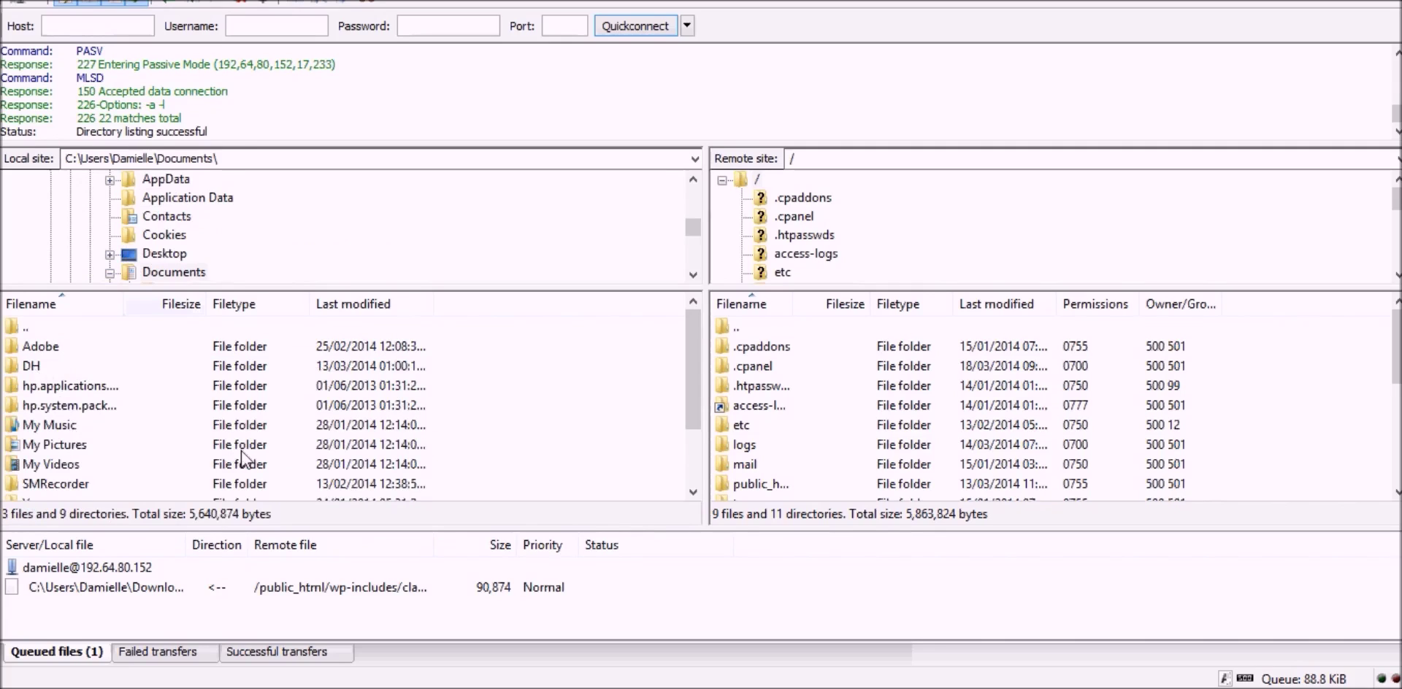
pyautogui.doubleClick(37, 367)
pyautogui.scroll(-3, 197, 422)
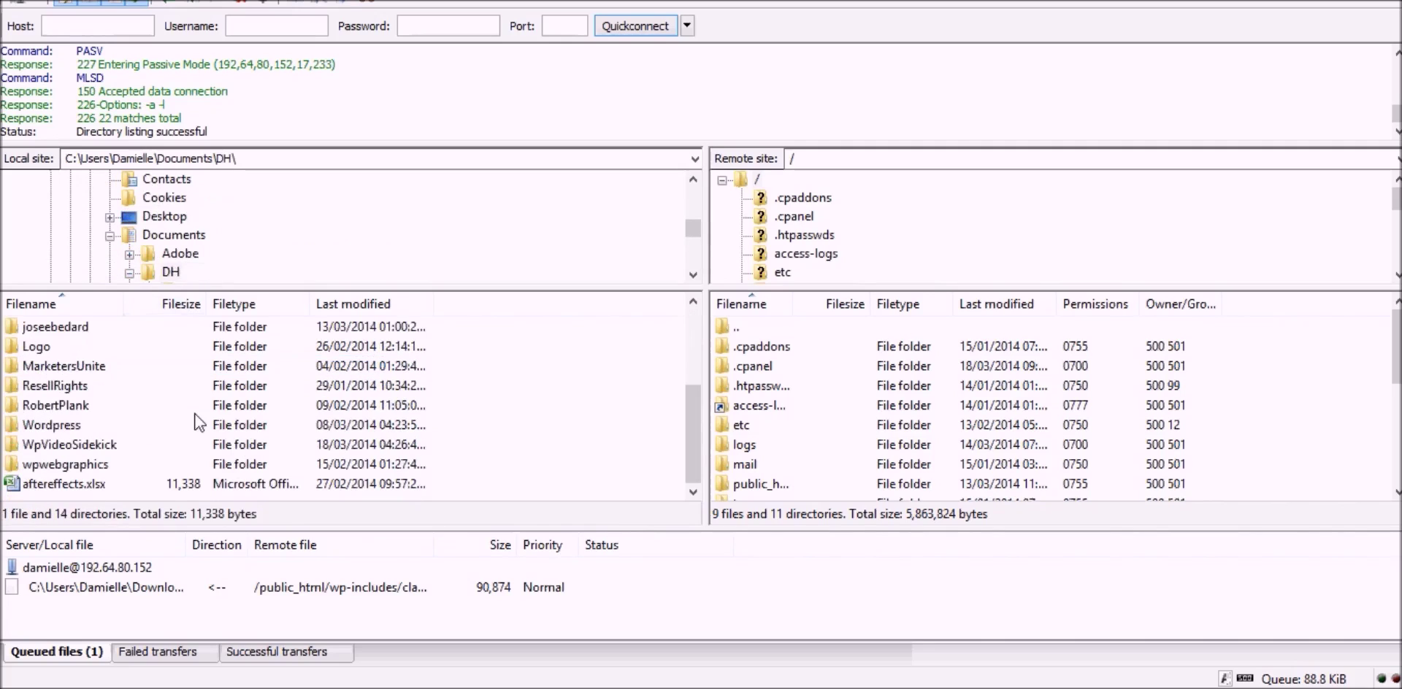
pyautogui.doubleClick(59, 425)
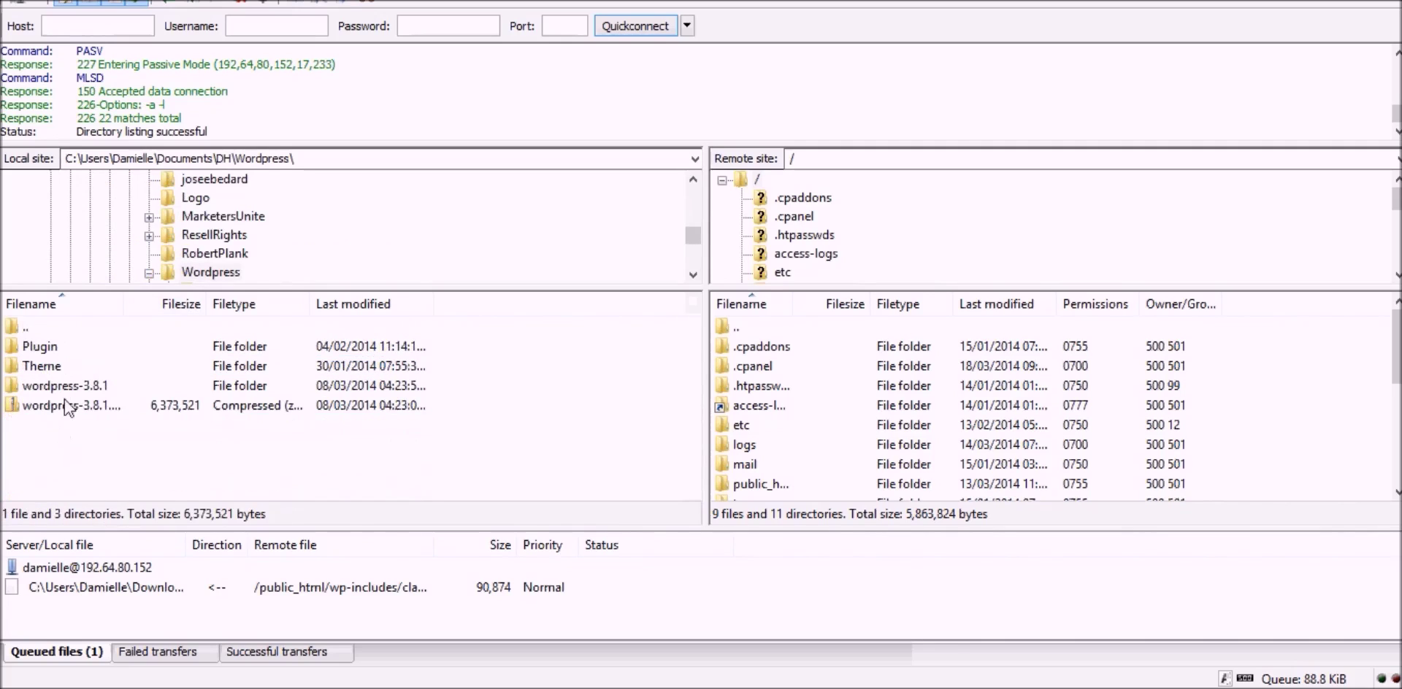
pyautogui.click(55, 393)
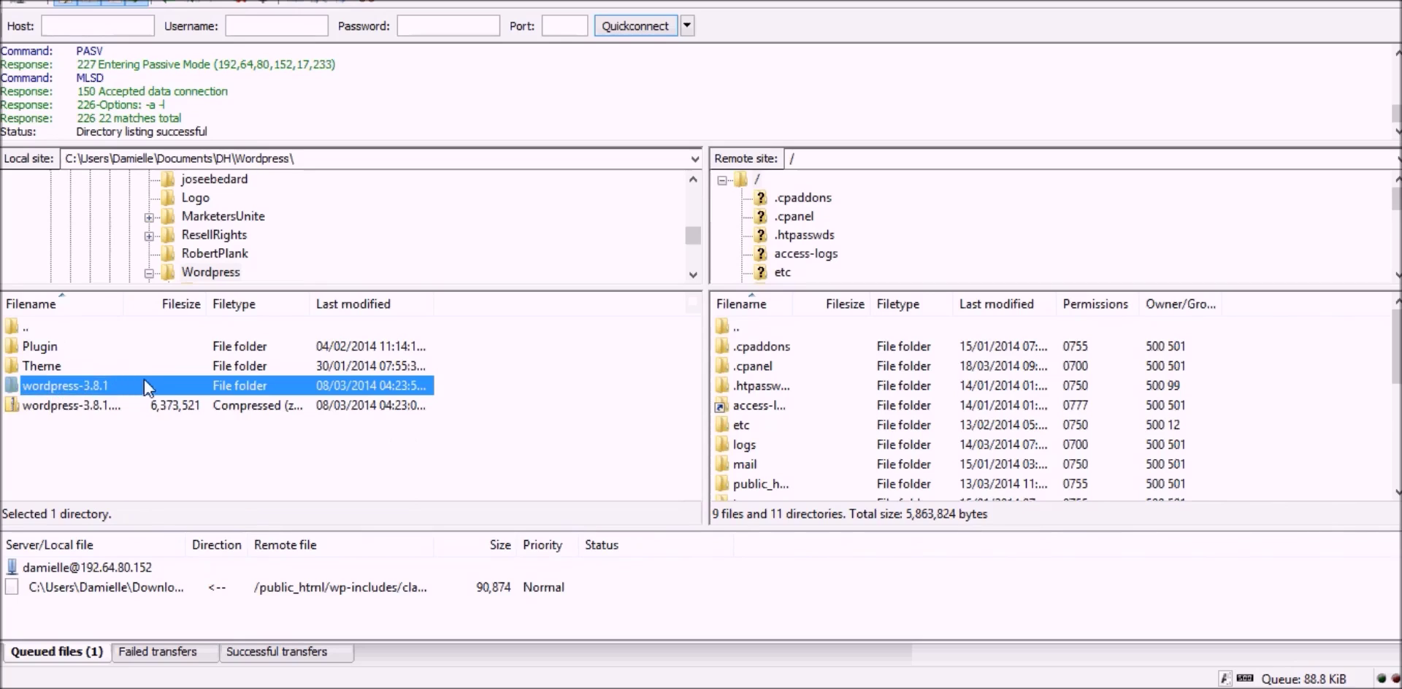
pyautogui.doubleClick(98, 384)
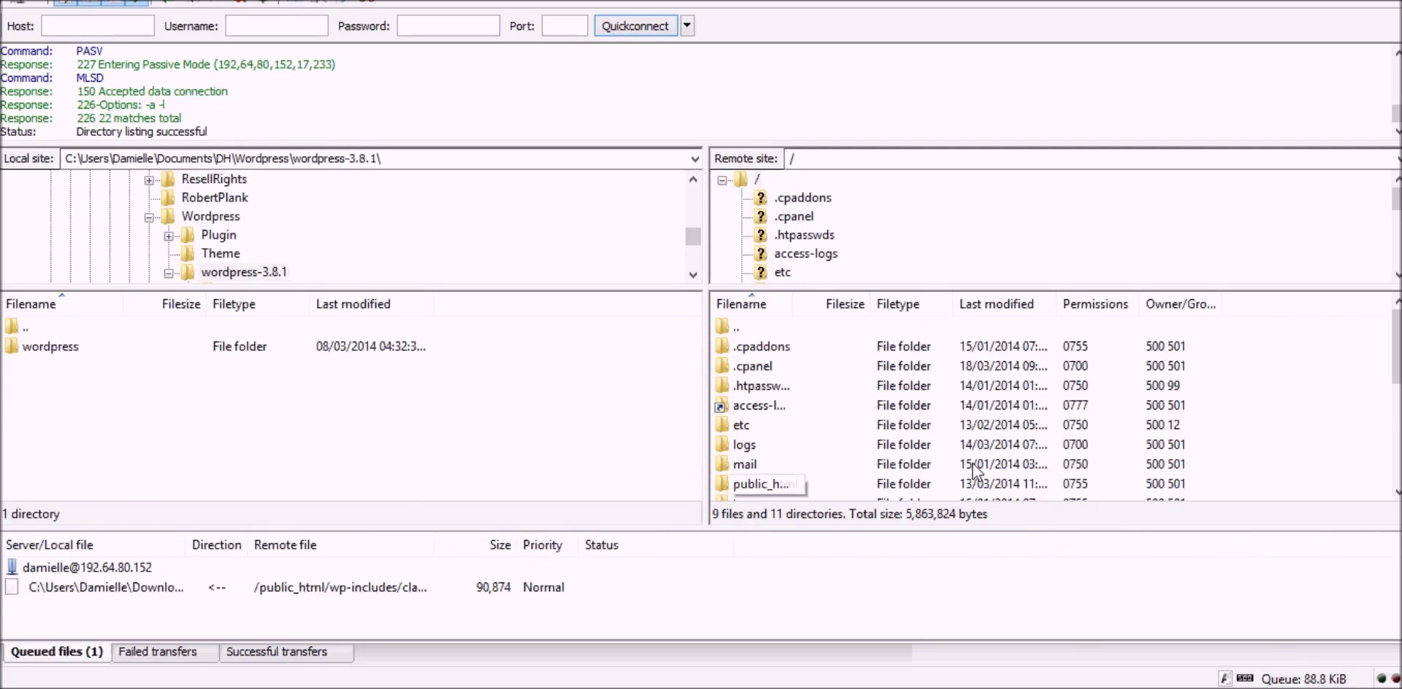
# - Open the public_html folder on the remote site
pyautogui.scroll(-1, 1396, 350)
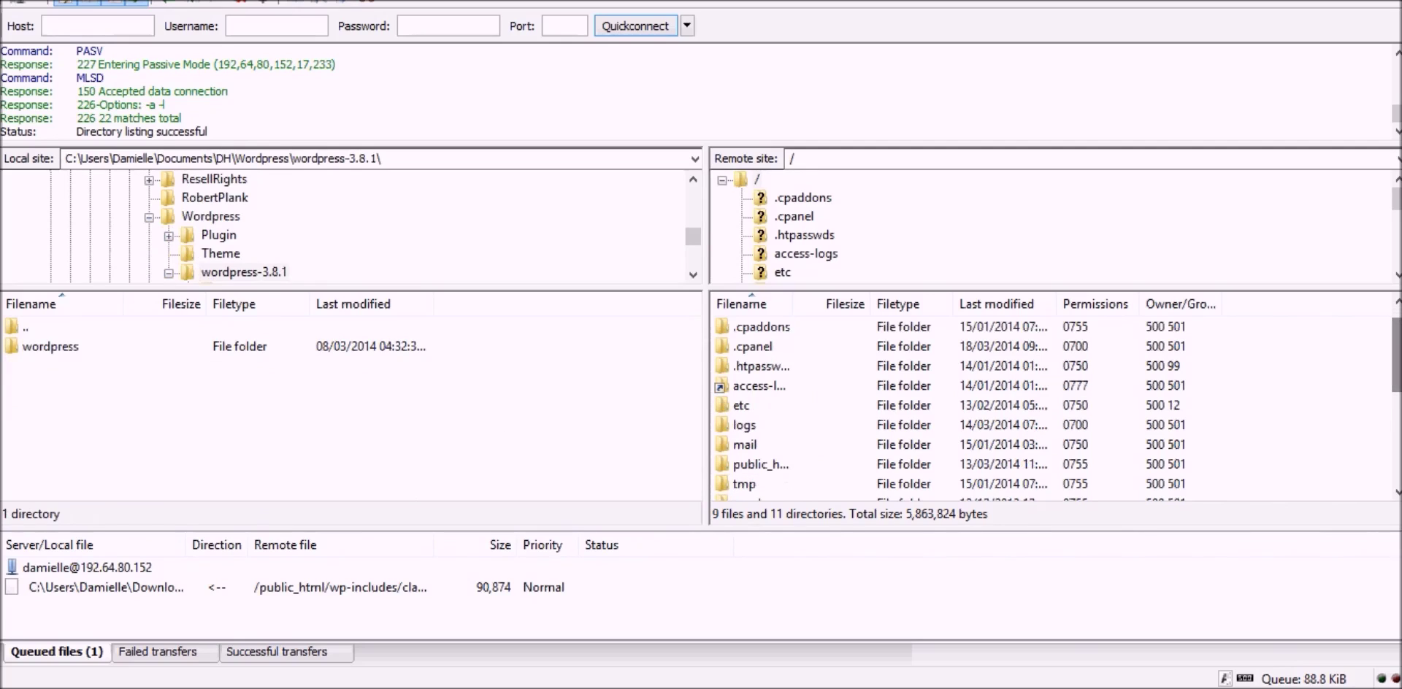
pyautogui.doubleClick(756, 467)
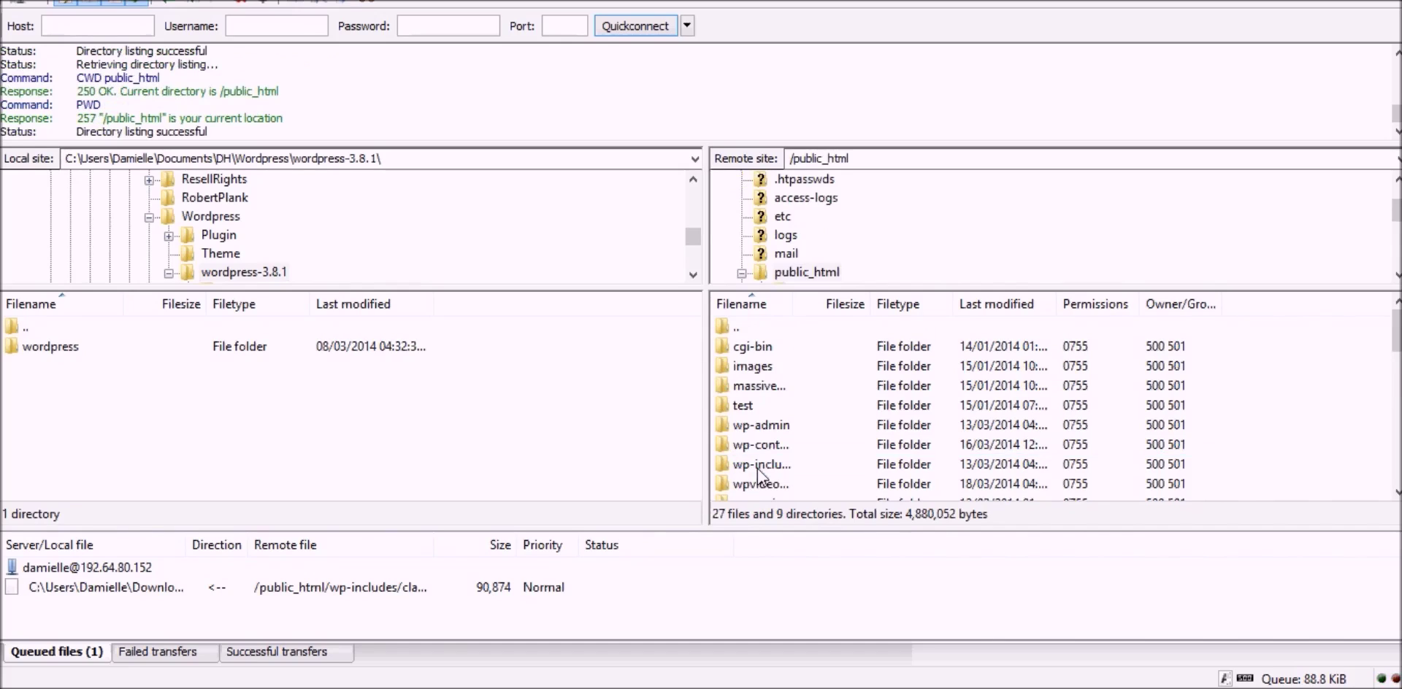
# - Go up to the remote site's root directory and reopen its public_html folder
pyautogui.moveTo(1396, 322)
pyautogui.mouseDown()
pyautogui.moveTo(1396, 414)
pyautogui.moveTo(1396, 318)
pyautogui.mouseUp()
pyautogui.moveTo(1396, 329); pyautogui.dragTo(1397, 334)
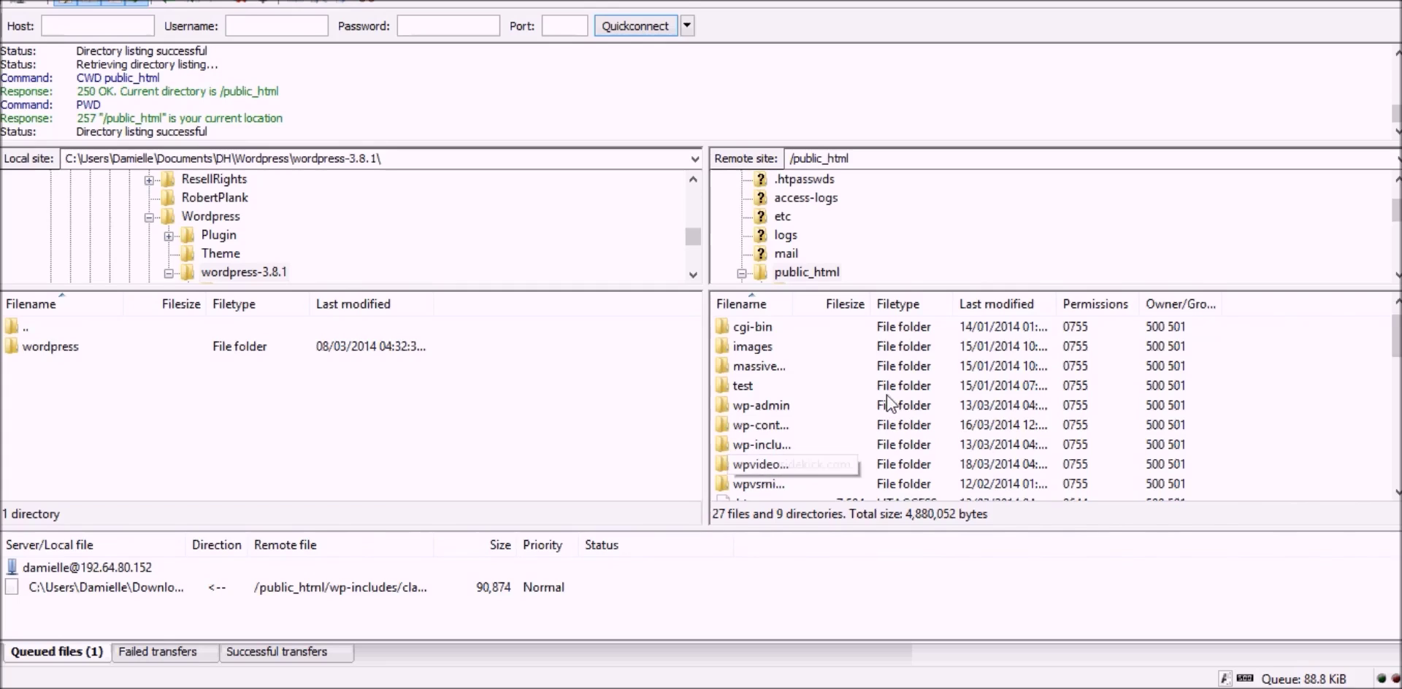
pyautogui.doubleClick(768, 276)
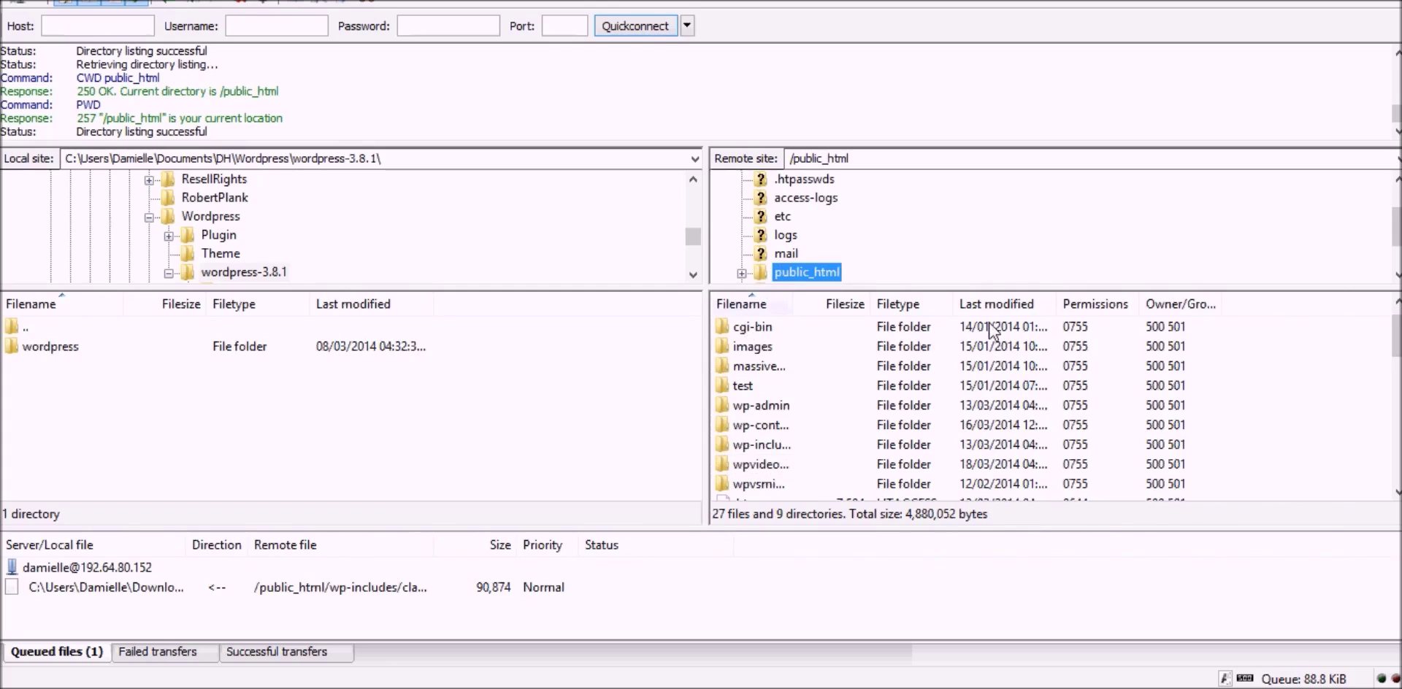
pyautogui.scroll(1, 1397, 333)
pyautogui.doubleClick(731, 326)
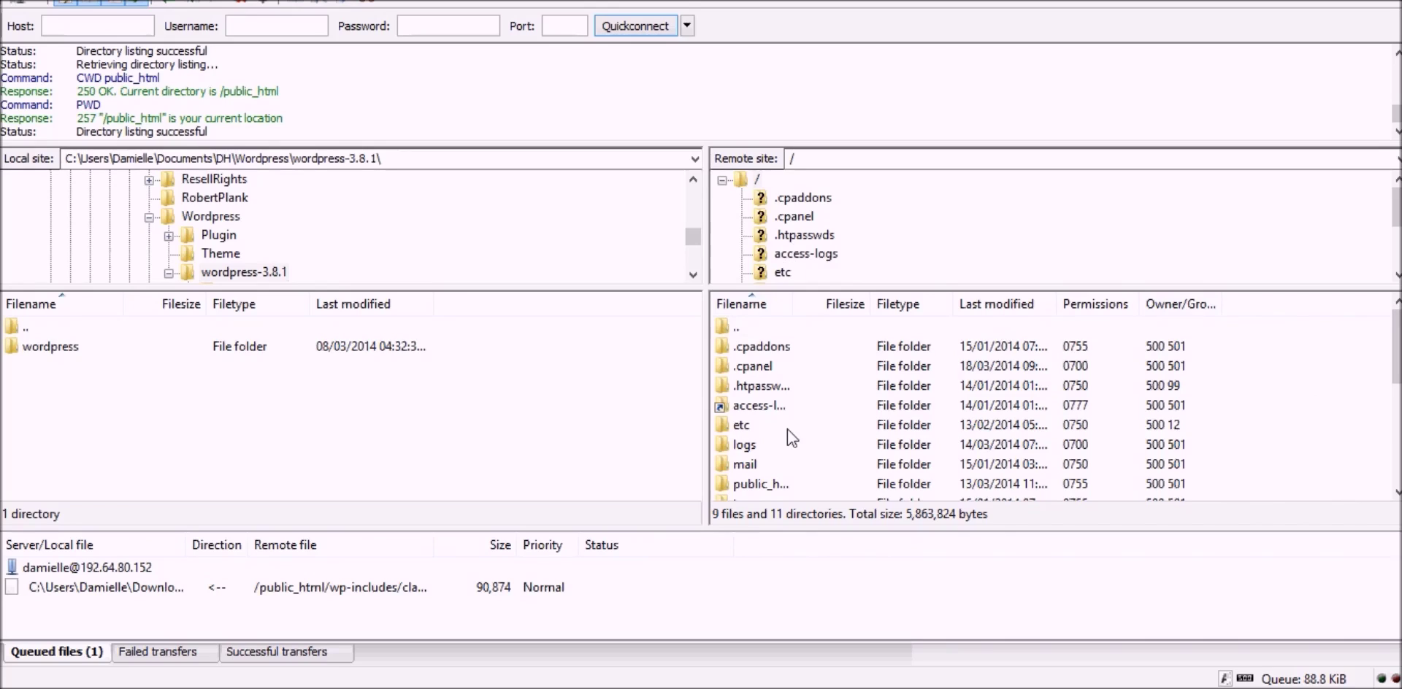
pyautogui.click(745, 486)
pyautogui.doubleClick(745, 486)
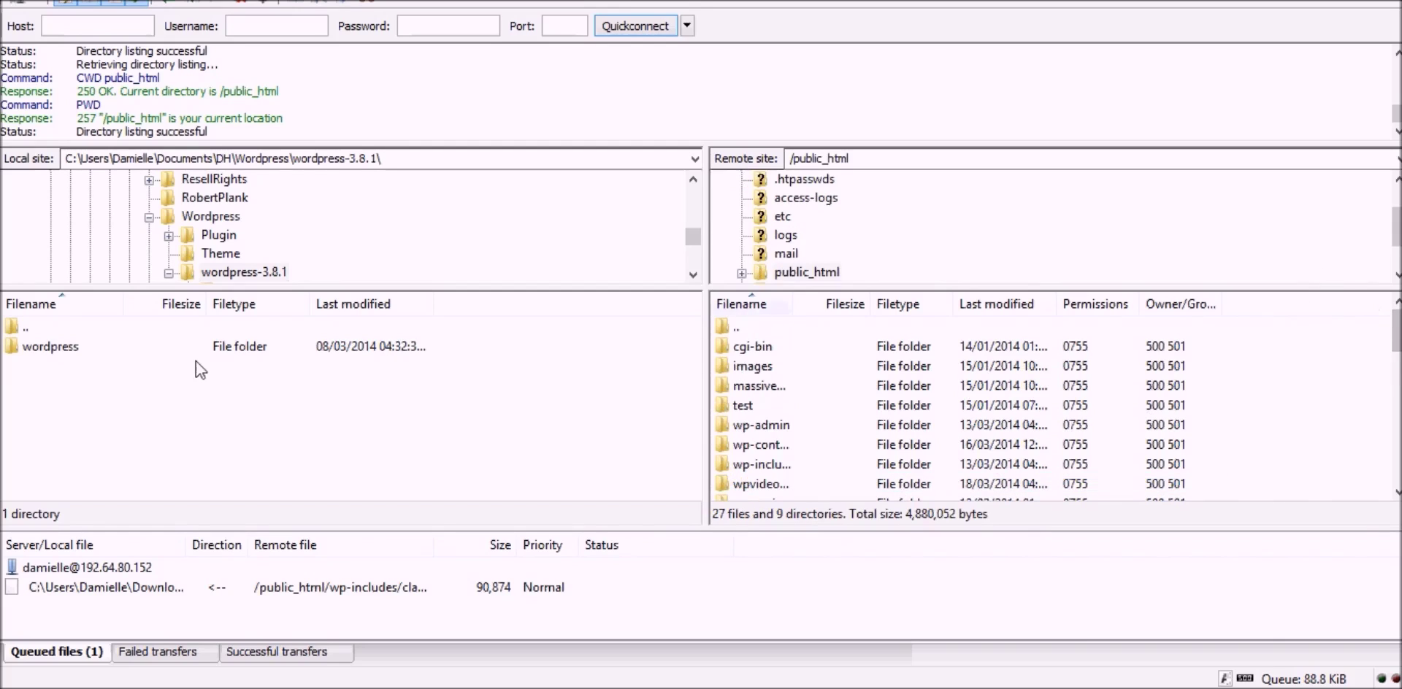
# - Open the wordpress folder on the local site and the wpvideosidekick.com folder inside public_html on the remote site
pyautogui.doubleClick(44, 347)
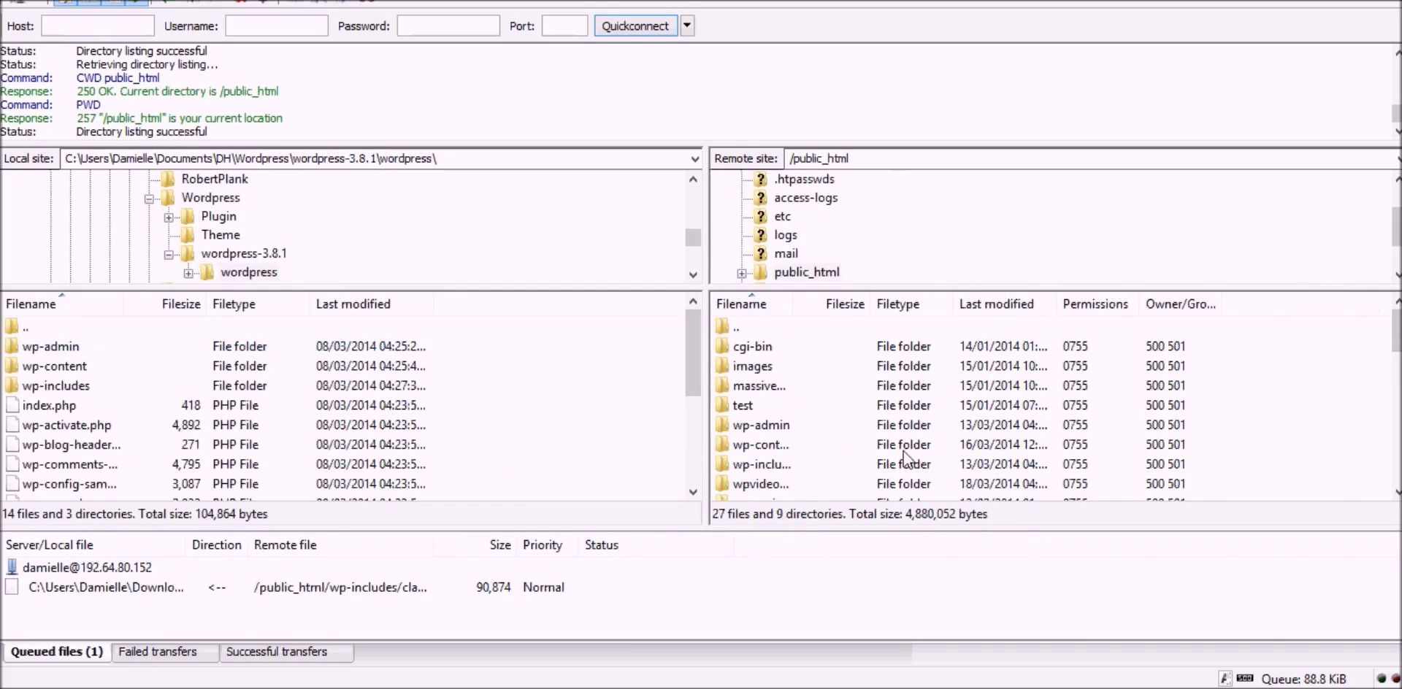
pyautogui.scroll(-2, 779, 457)
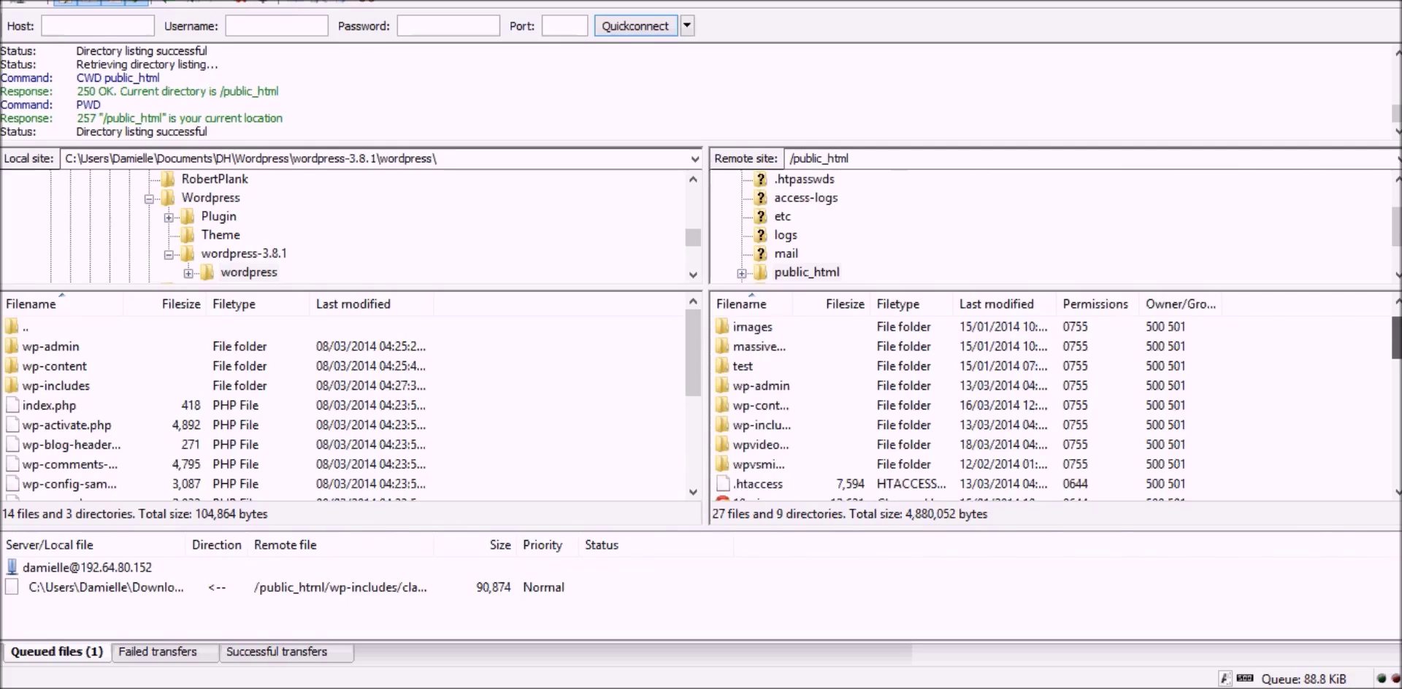
pyautogui.click(759, 448)
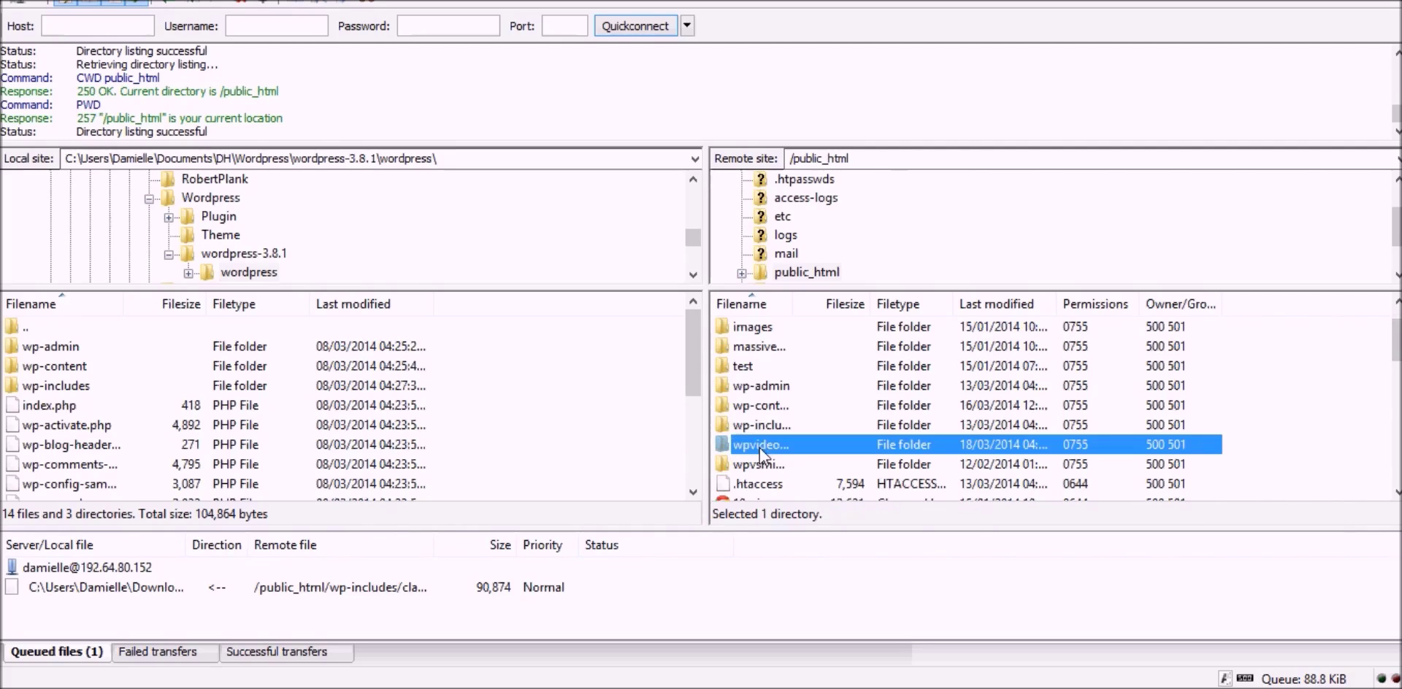
pyautogui.doubleClick(759, 449)
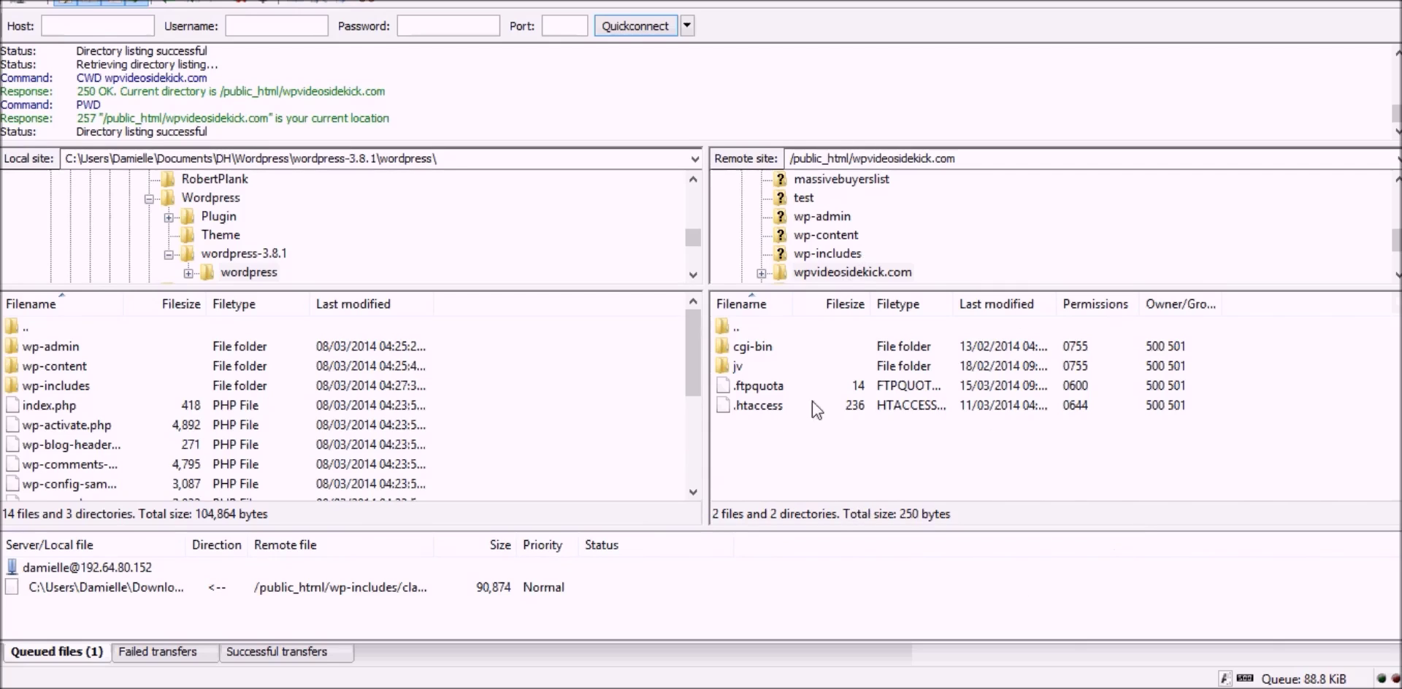
# - Upload all WordPress folders and files, from wp-admin through xmlrpc.php, to the remote wpvideosidekick.com folder
pyautogui.click(28, 348)
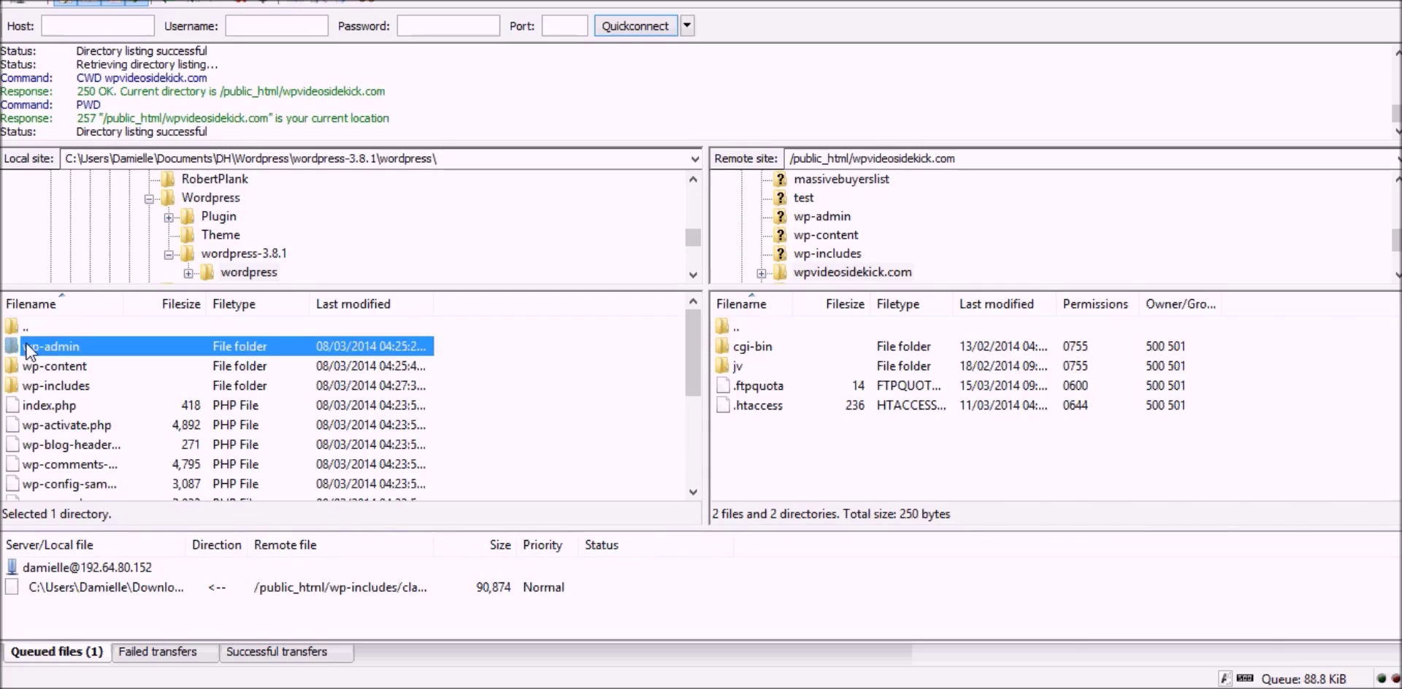
pyautogui.hotkey('shift', 'Down')
pyautogui.hotkey('shift', 'Down')
pyautogui.hotkey('shift', 'Down')
pyautogui.hotkey('shift', 'Down')
pyautogui.hotkey('shift', 'Down')
pyautogui.hotkey('shift', 'Down')
pyautogui.hotkey('shift', 'Down')
pyautogui.hotkey('shift', 'Down')
pyautogui.hotkey('shift', 'Down')
pyautogui.hotkey('shift', 'Down')
pyautogui.hotkey('shift', 'Down')
pyautogui.hotkey('shift', 'Down')
pyautogui.hotkey('shift', 'Down')
pyautogui.hotkey('shift', 'Down')
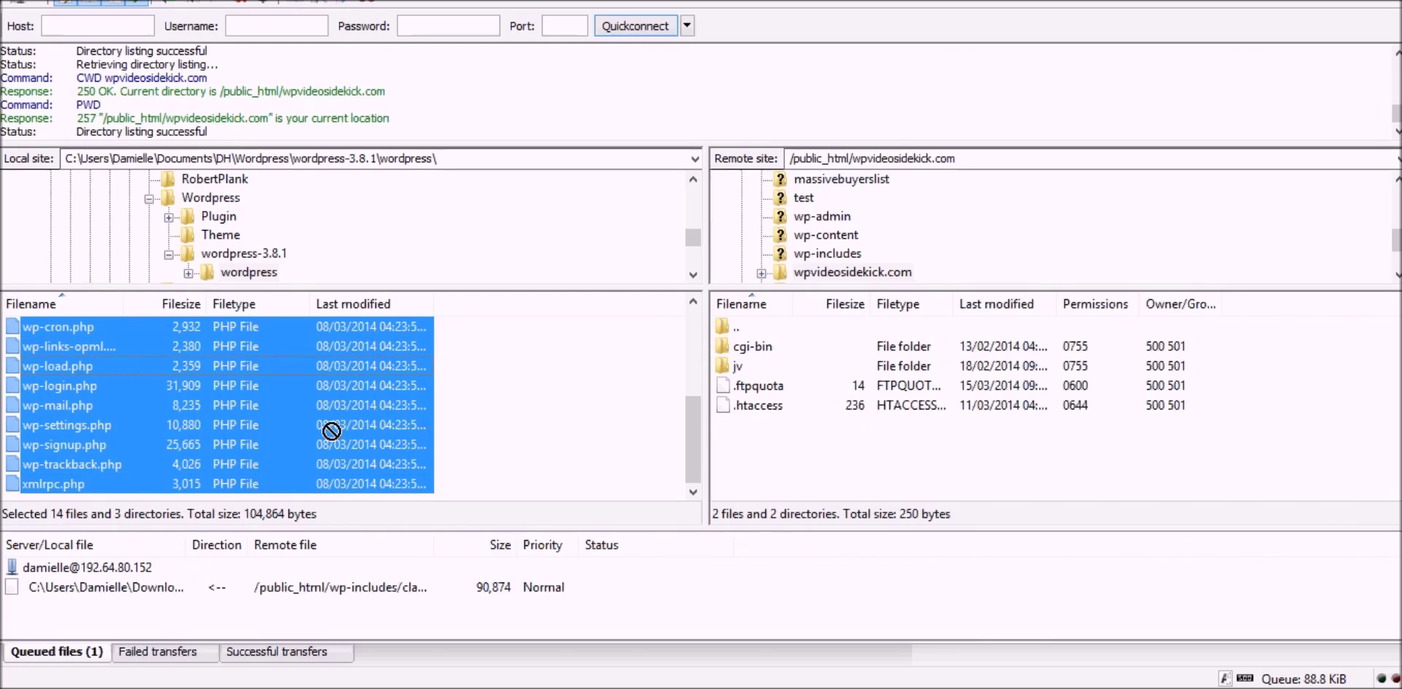
pyautogui.rightClick(285, 419)
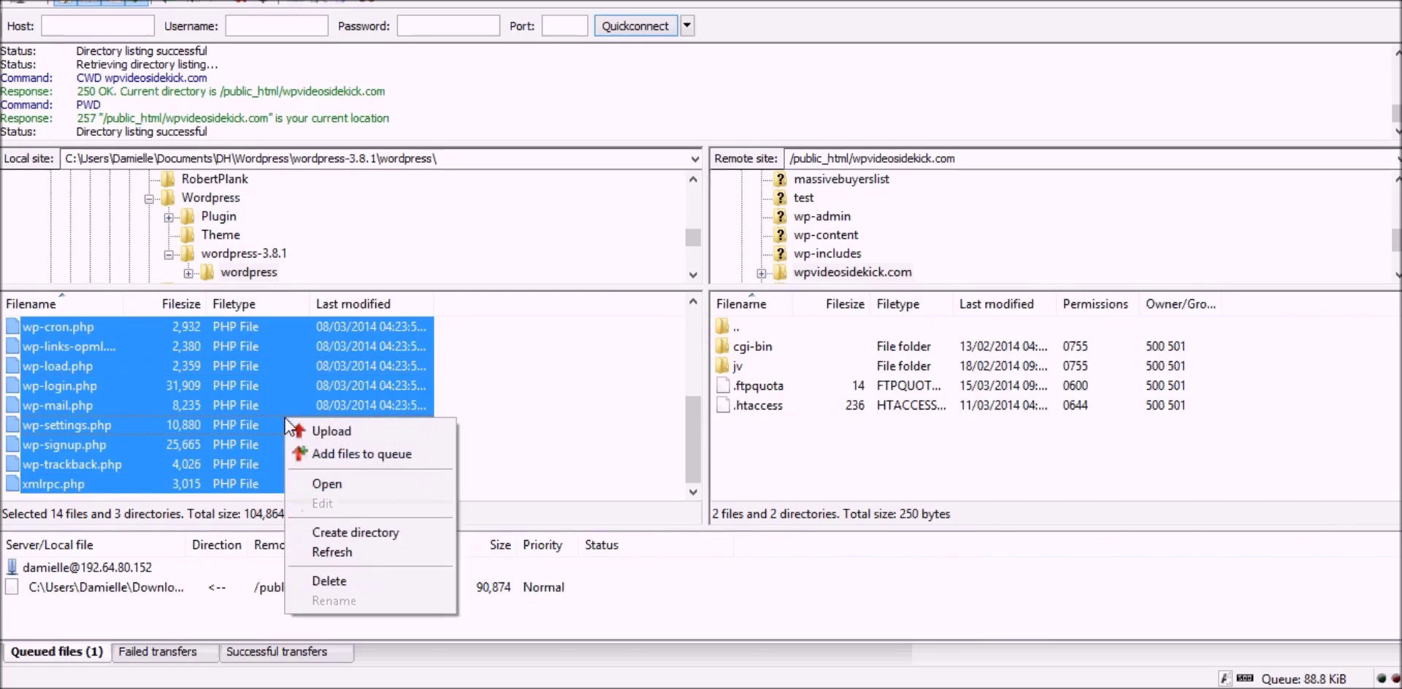
pyautogui.click(327, 433)
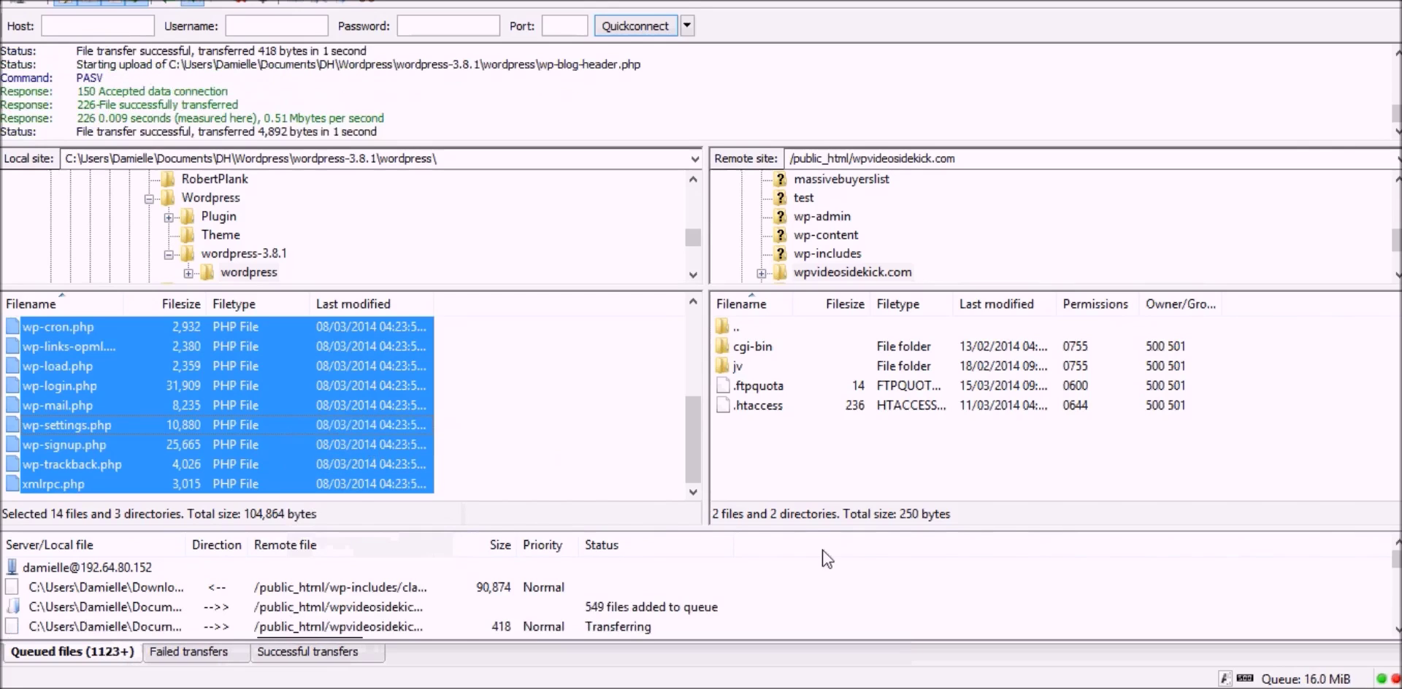